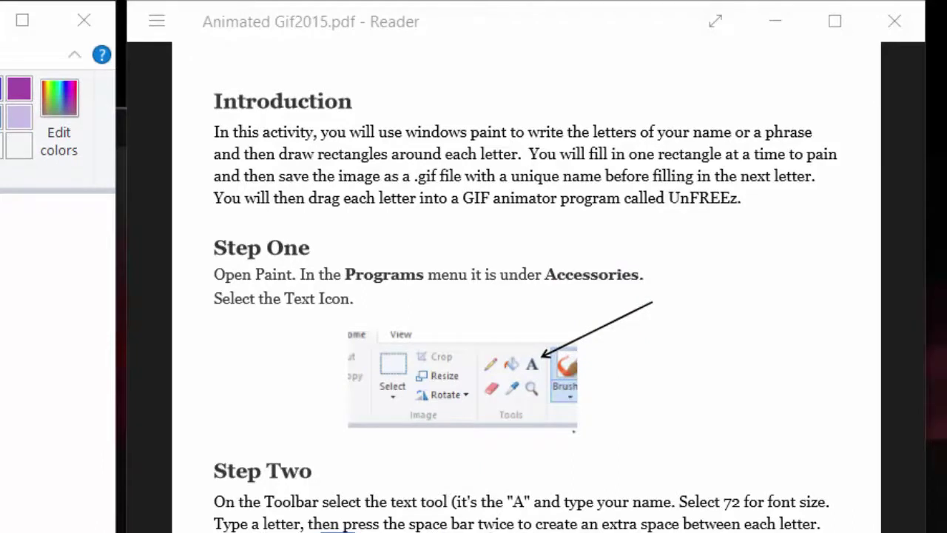
# Scroll Animated Gif2015.pdf down to Step Two and its LEE example picture
pyautogui.scroll(-4, 269, 395)
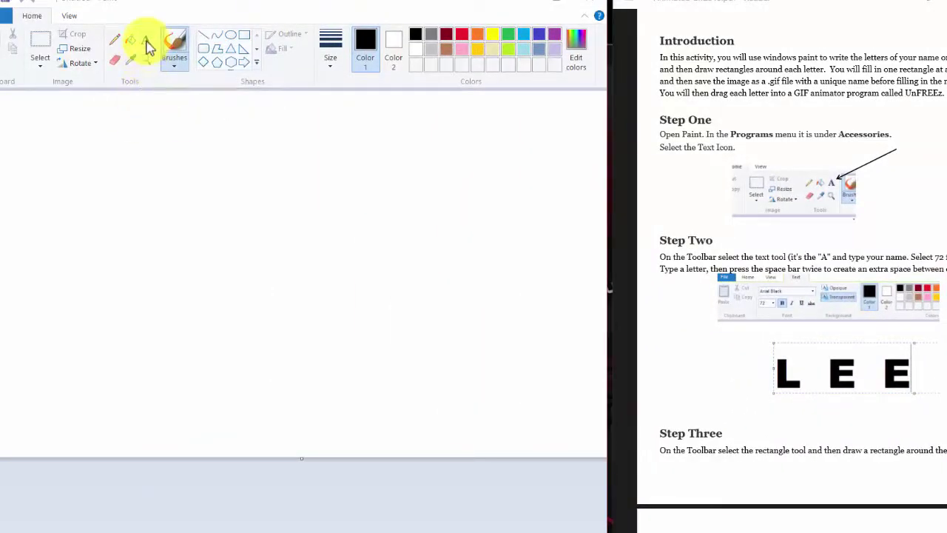
# Type 'L E E' in 72-point Californian FB and widen the text box to one line
pyautogui.click(146, 39)
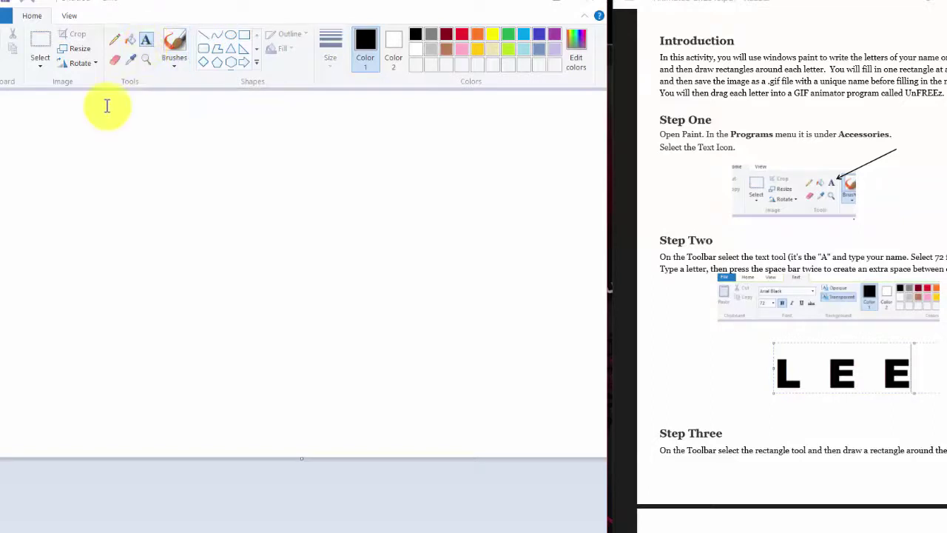
pyautogui.click(65, 173)
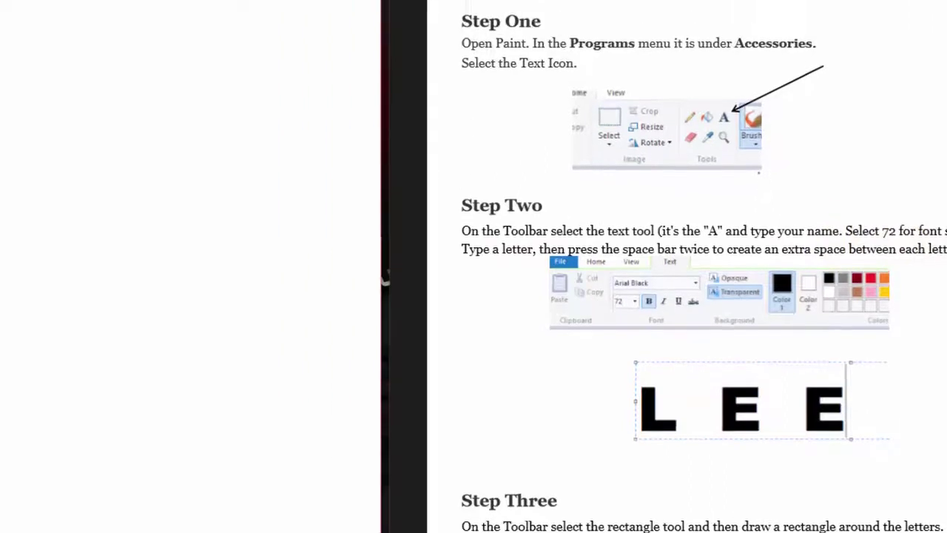
pyautogui.click(175, 114)
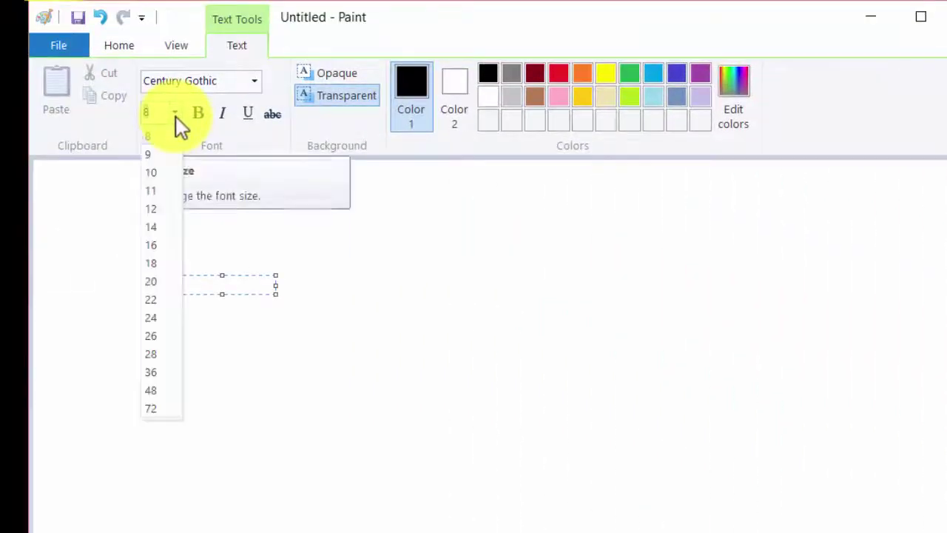
pyautogui.click(166, 405)
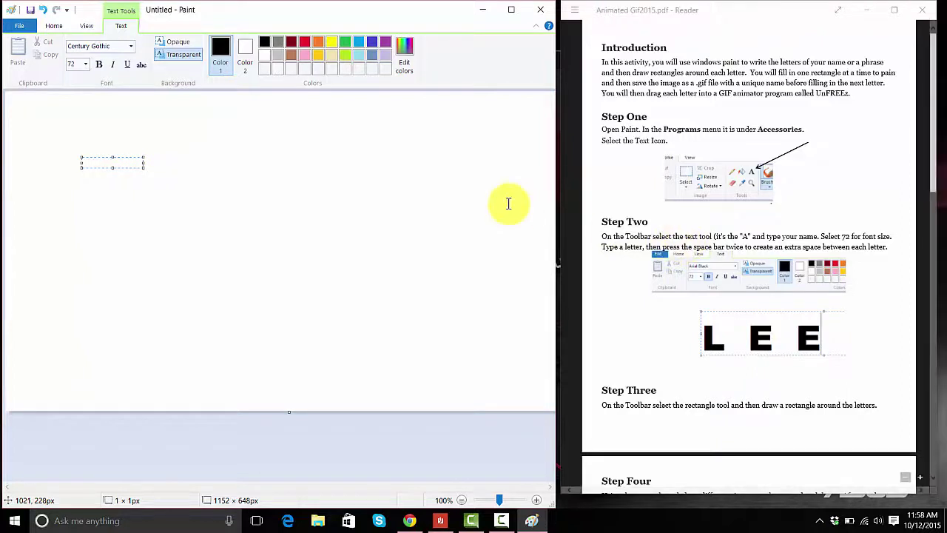
pyautogui.click(130, 50)
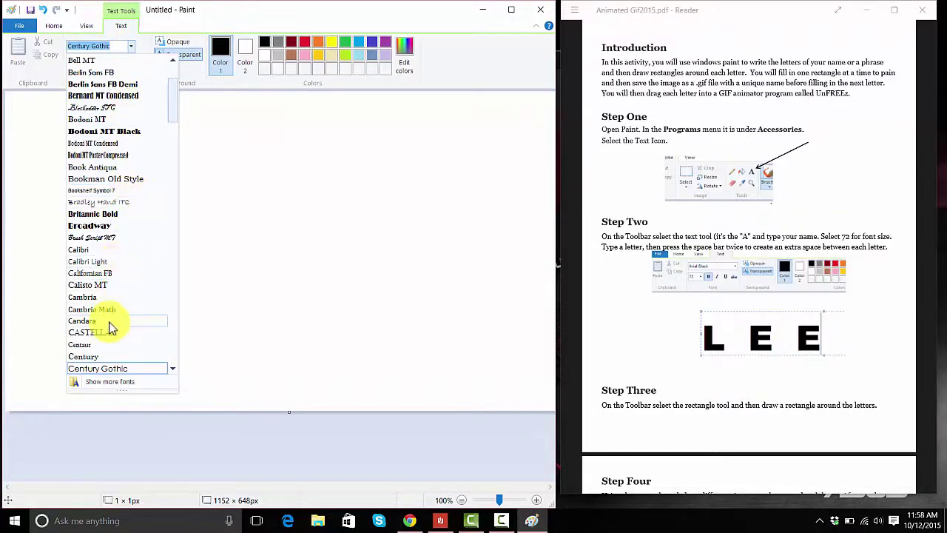
pyautogui.click(103, 274)
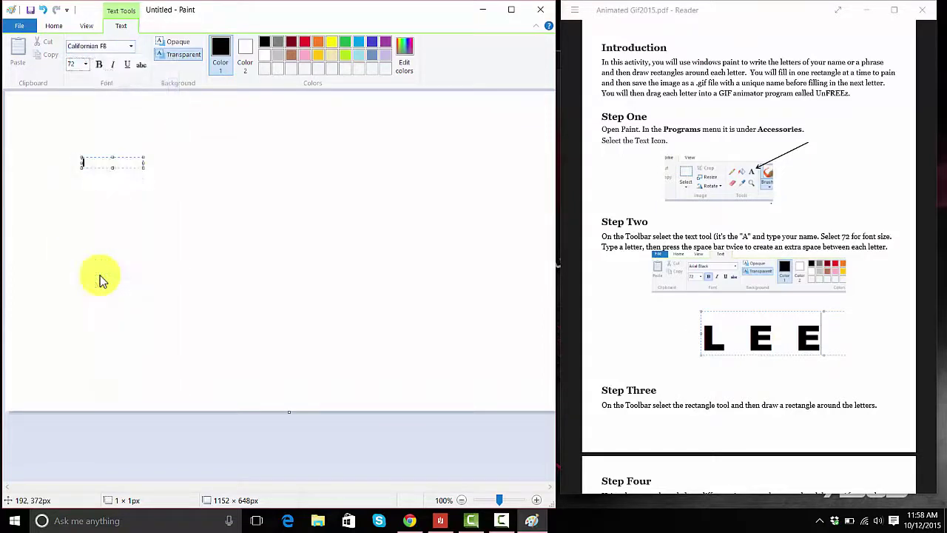
pyautogui.write('L  E')
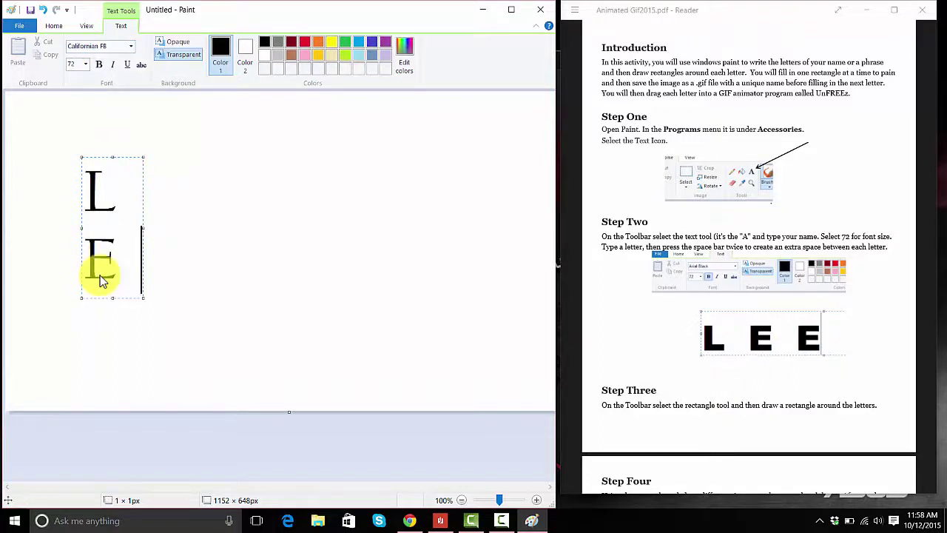
pyautogui.write('  E')
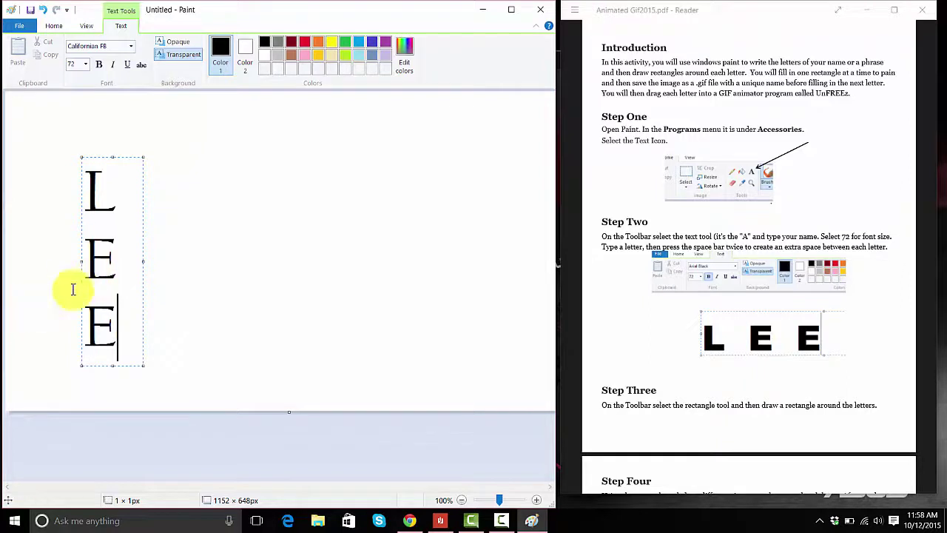
pyautogui.moveTo(143, 262); pyautogui.dragTo(280, 222)
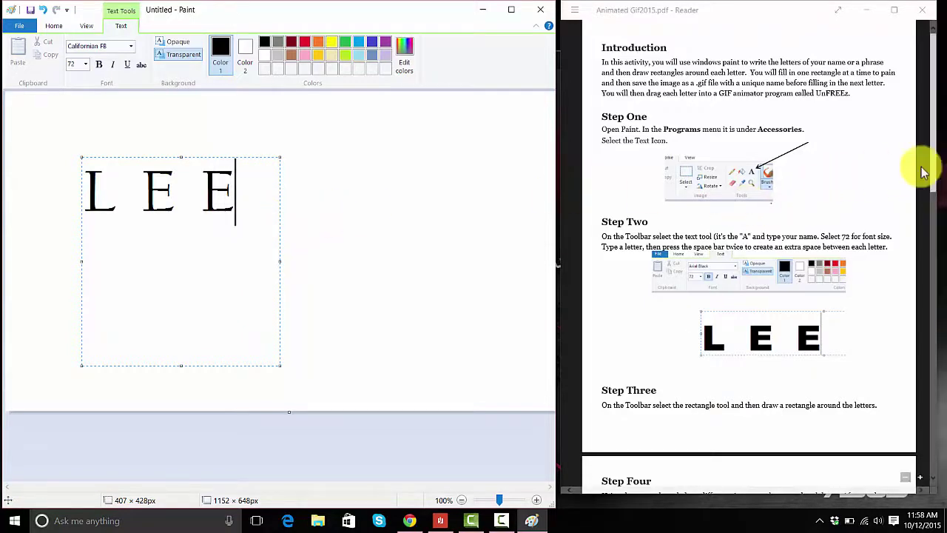
# Draw differently sized rectangles around the L, the first E and the second E
pyautogui.scroll(-10, 938, 144)
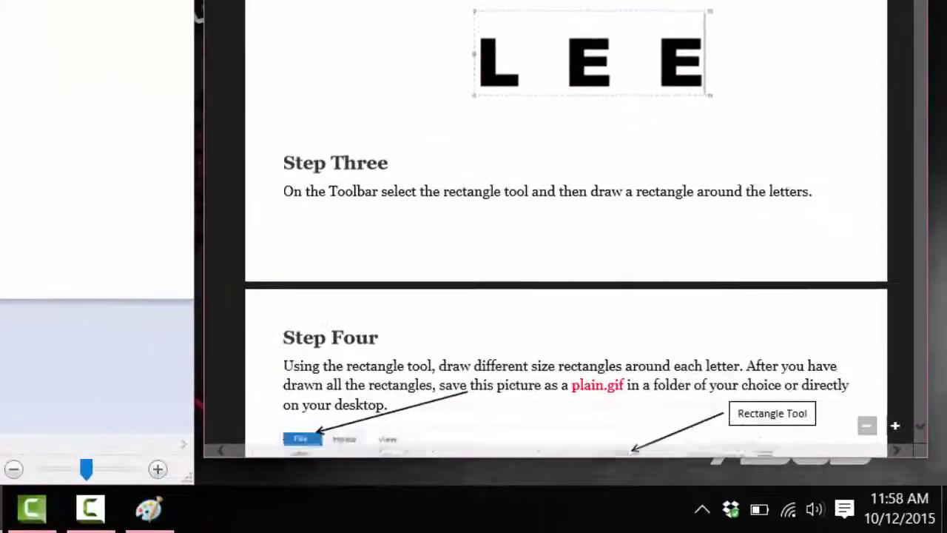
pyautogui.scroll(-2, 930, 137)
pyautogui.scroll(5, 931, 138)
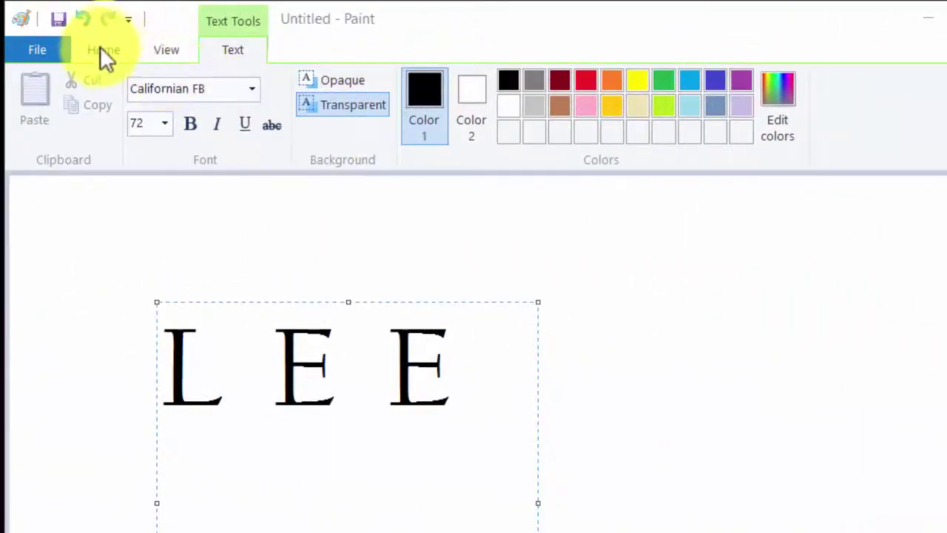
pyautogui.click(104, 51)
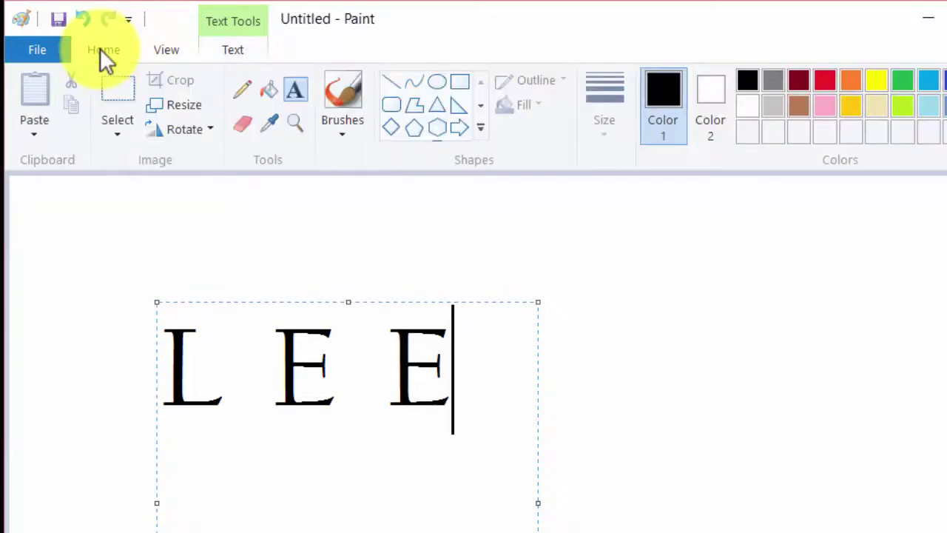
pyautogui.click(453, 85)
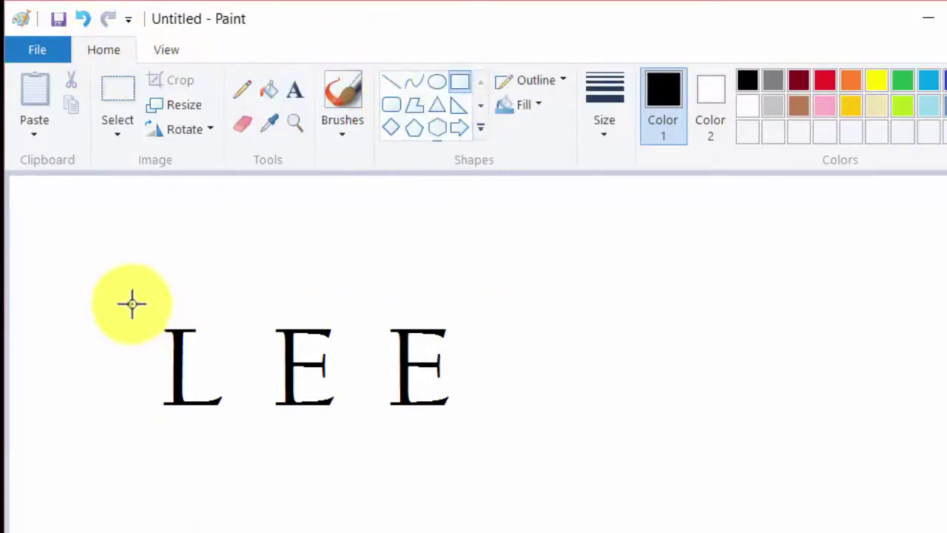
pyautogui.moveTo(129, 303); pyautogui.dragTo(240, 429)
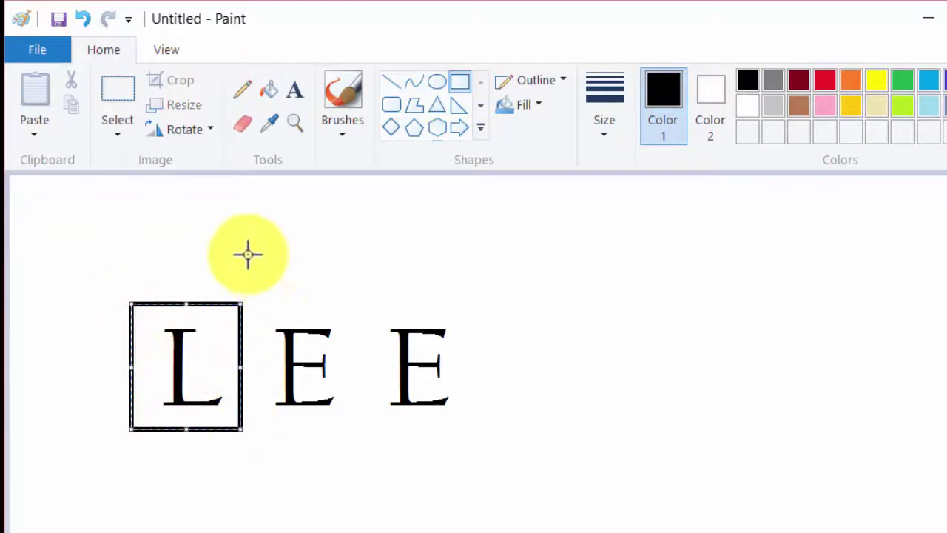
pyautogui.moveTo(247, 253); pyautogui.dragTo(356, 424)
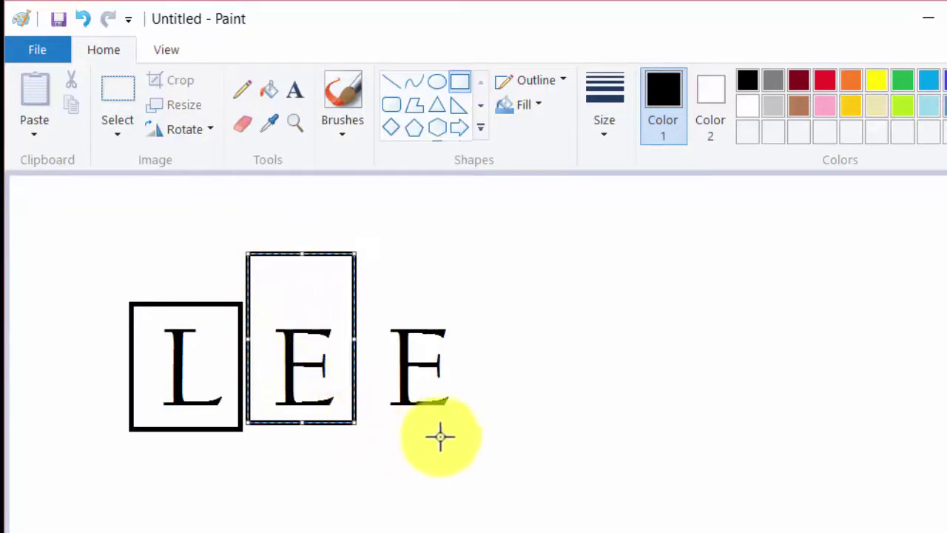
pyautogui.moveTo(482, 526); pyautogui.dragTo(368, 302)
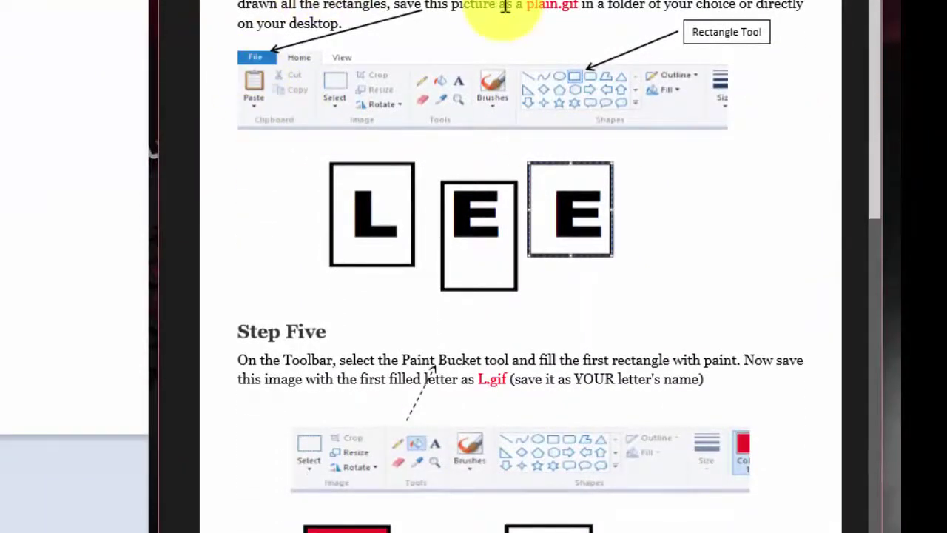
pyautogui.scroll(3, 518, 266)
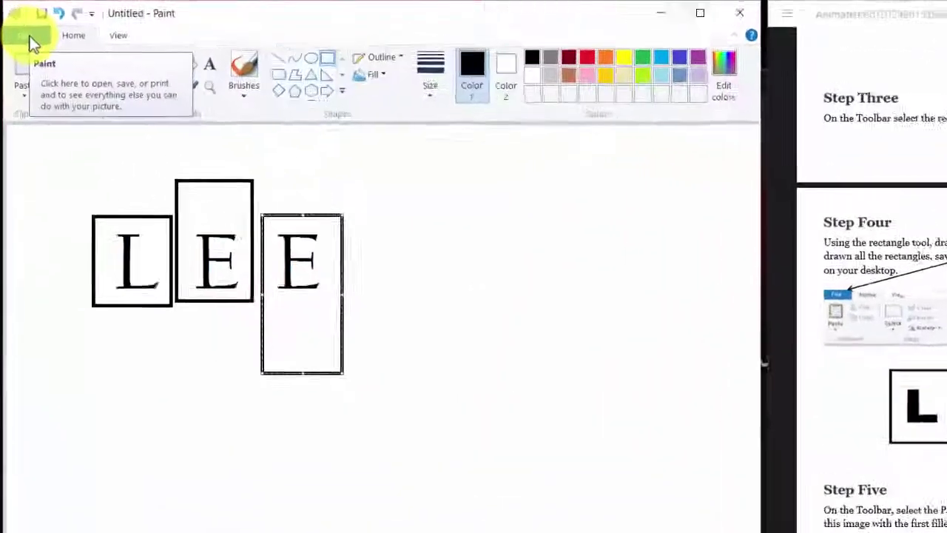
# Save the picture to the Desktop as GIF 'plain', accepting the colour-quality warning
pyautogui.click(20, 28)
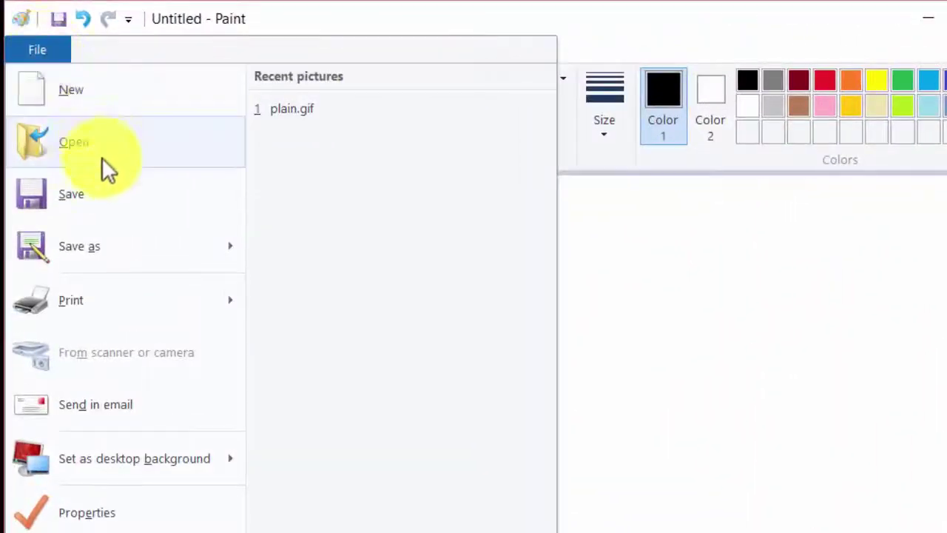
pyautogui.moveTo(141, 271)
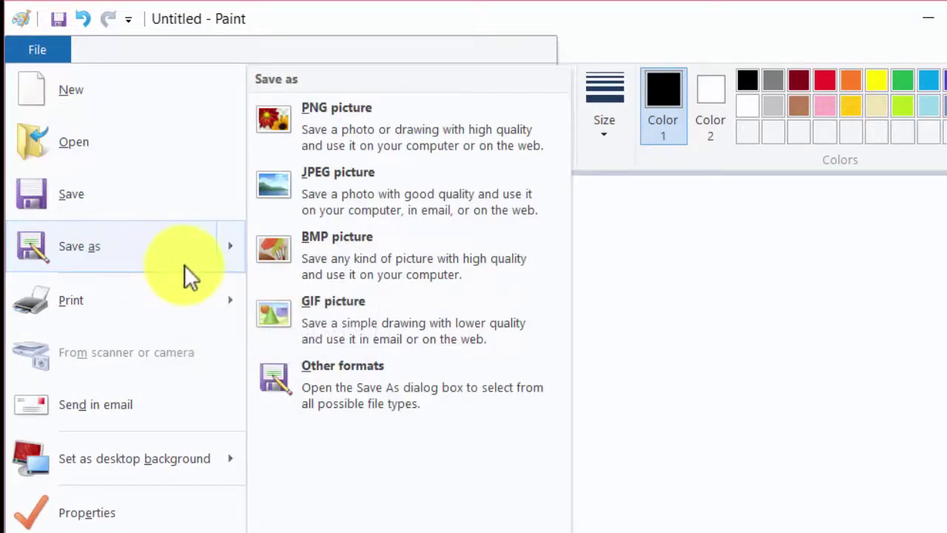
pyautogui.click(312, 326)
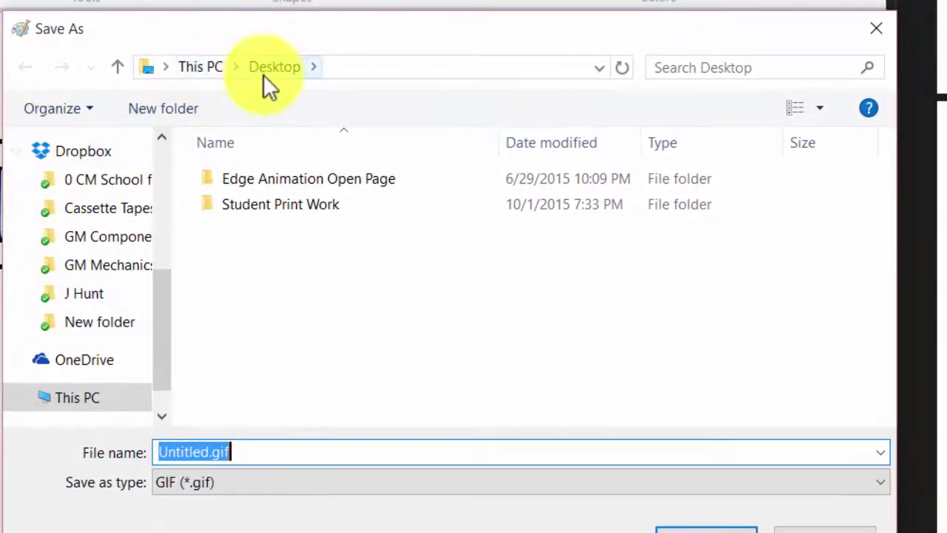
pyautogui.scroll(1, 164, 279)
pyautogui.scroll(3, 162, 232)
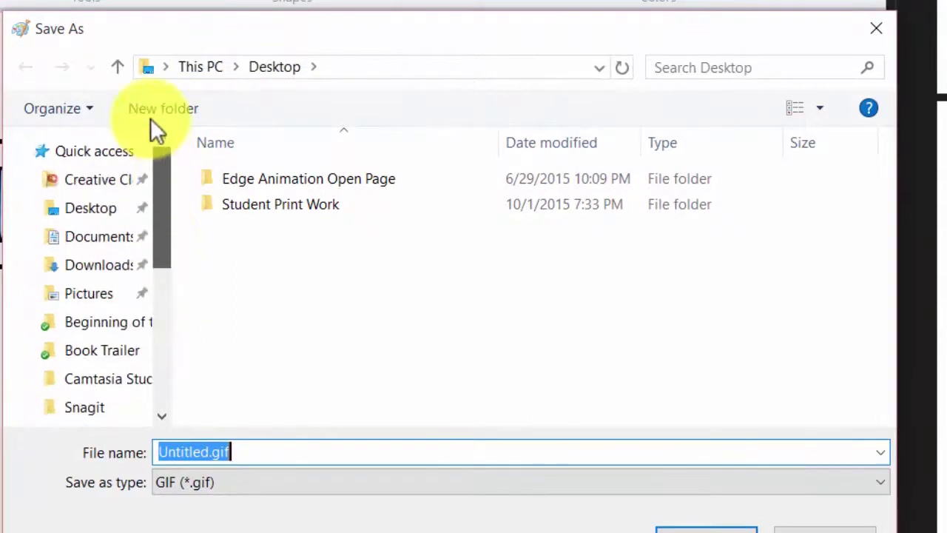
pyautogui.click(106, 212)
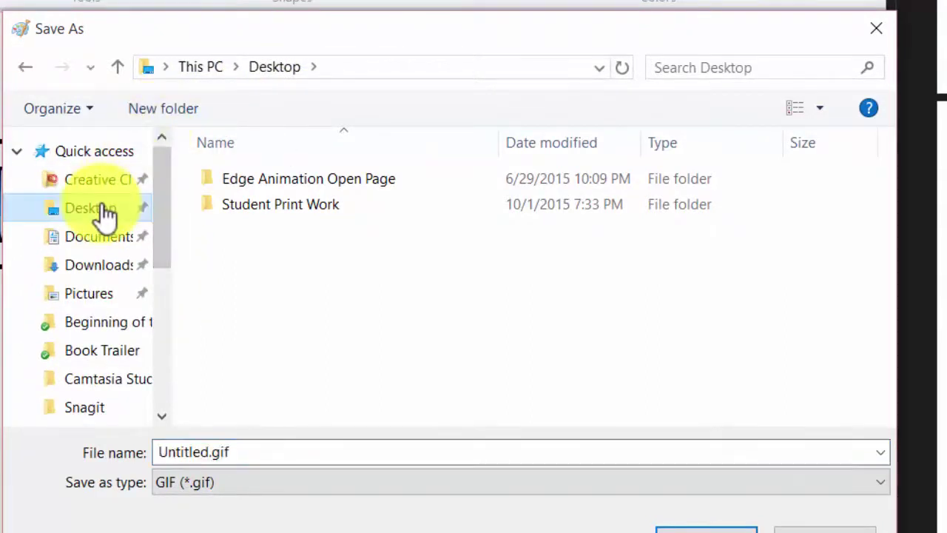
pyautogui.doubleClick(211, 452)
pyautogui.write('plain')
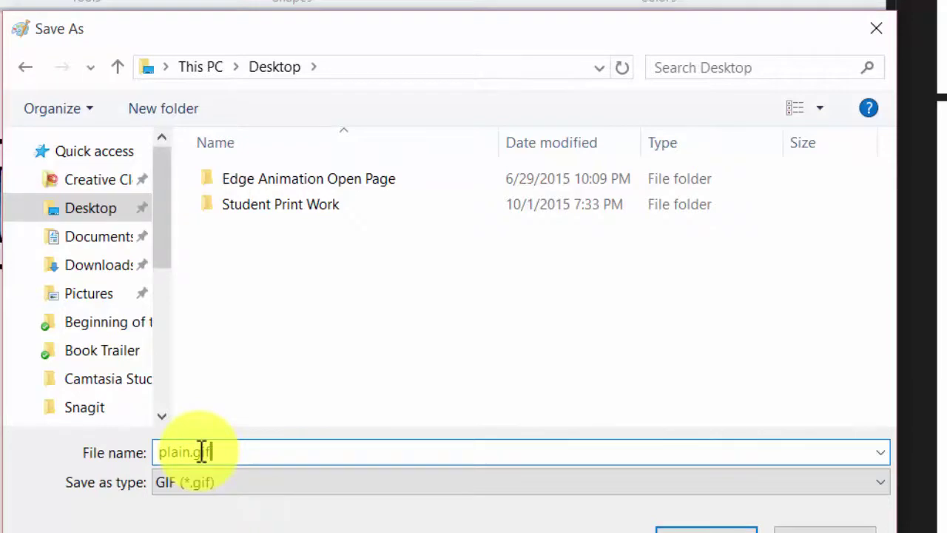
pyautogui.click(707, 530)
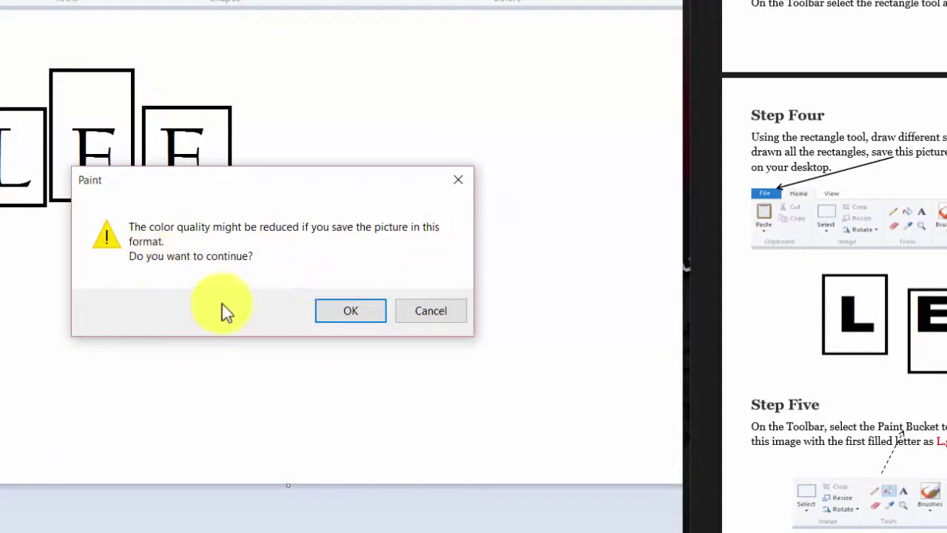
pyautogui.click(350, 317)
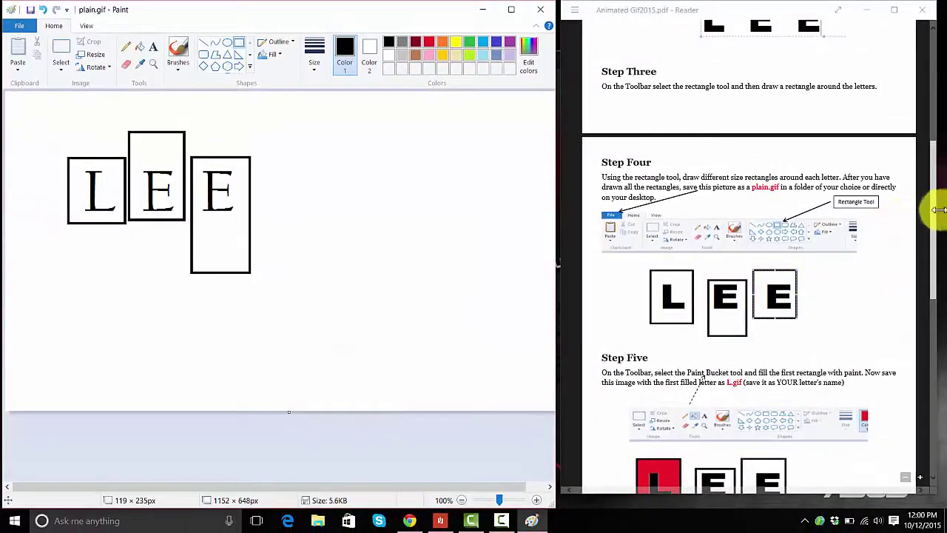
# Fill the L rectangle with orange
pyautogui.moveTo(935, 220); pyautogui.dragTo(932, 264)
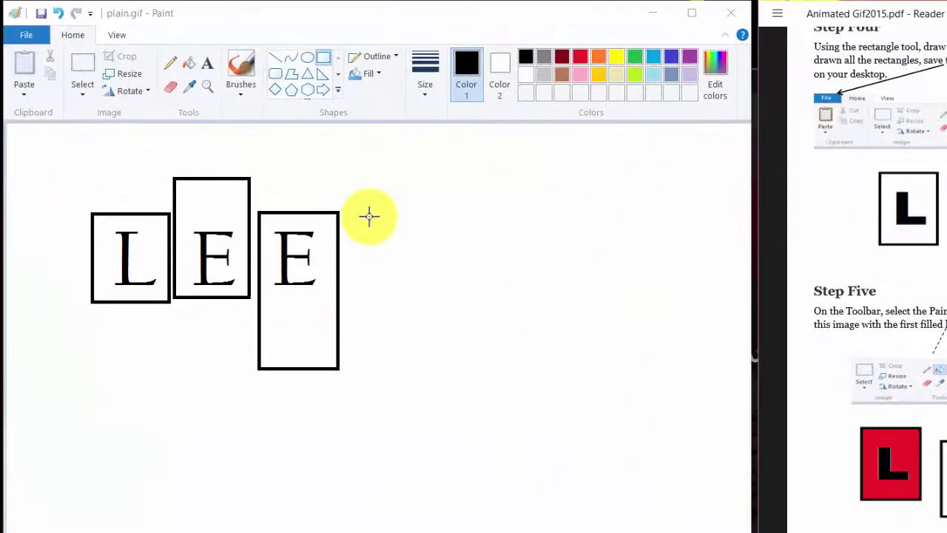
pyautogui.click(190, 65)
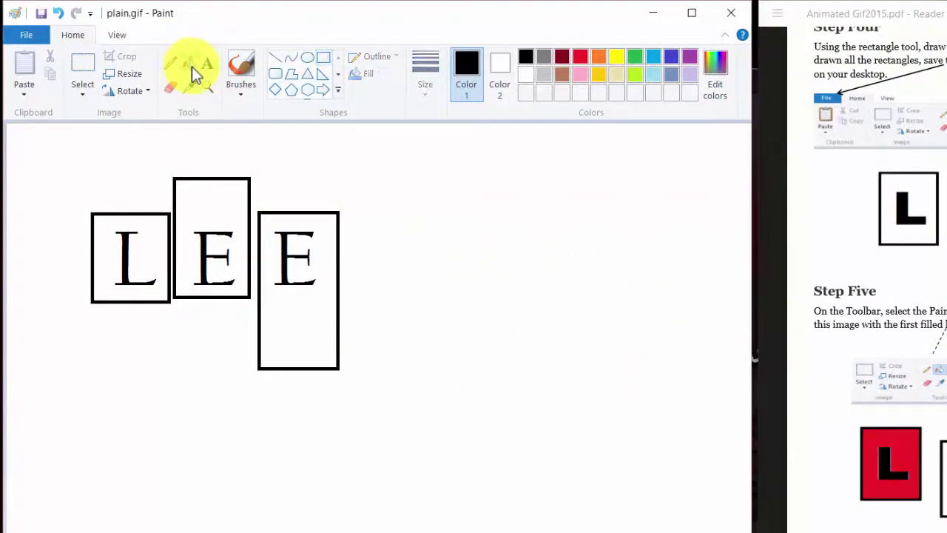
pyautogui.click(599, 58)
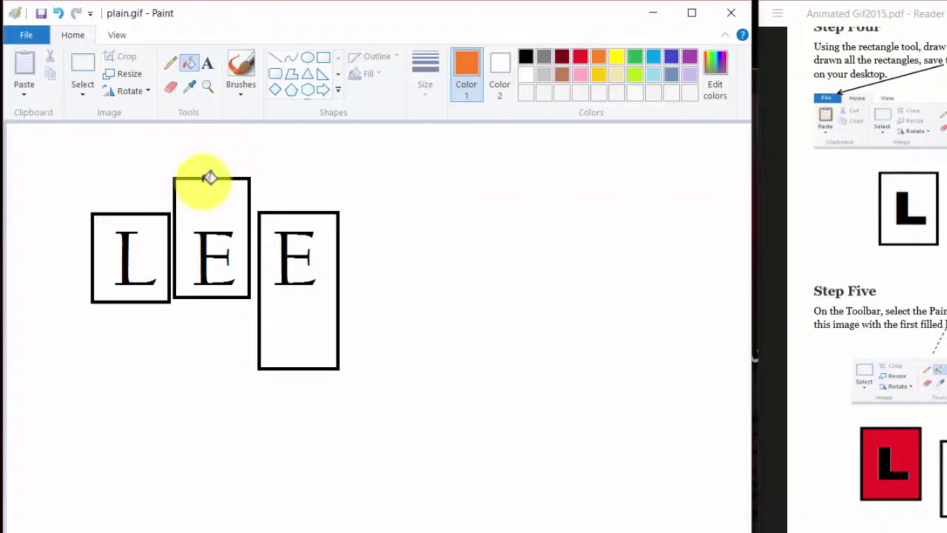
pyautogui.click(153, 238)
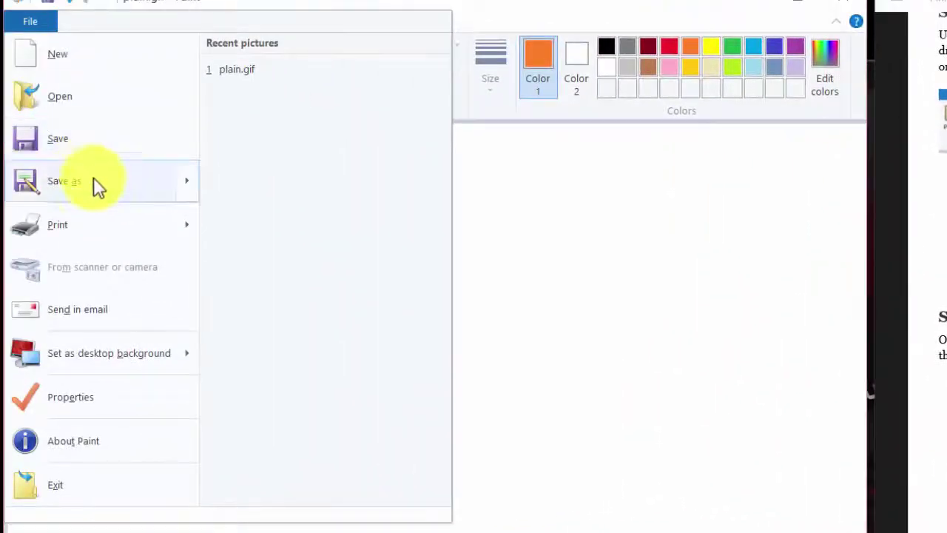
# Save the picture as the GIF file L.gif
pyautogui.moveTo(100, 194)
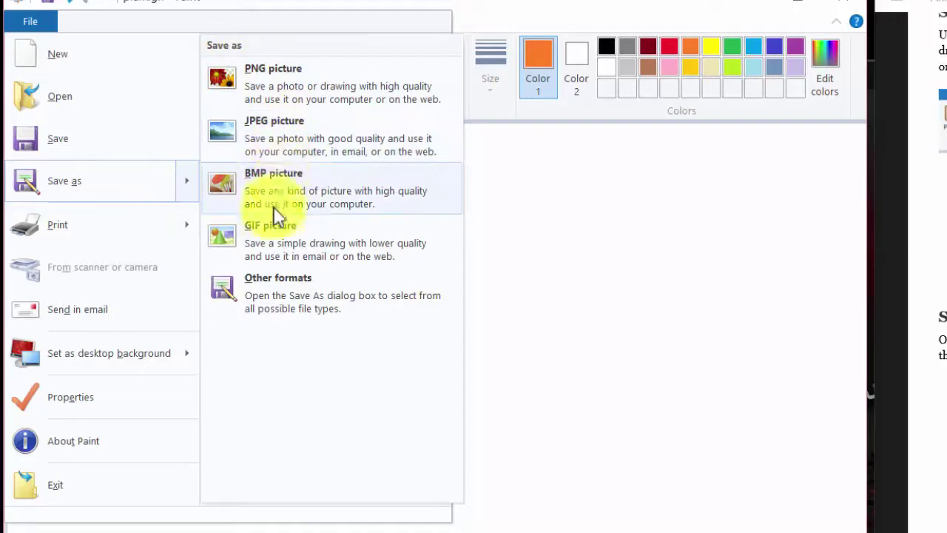
pyautogui.click(276, 244)
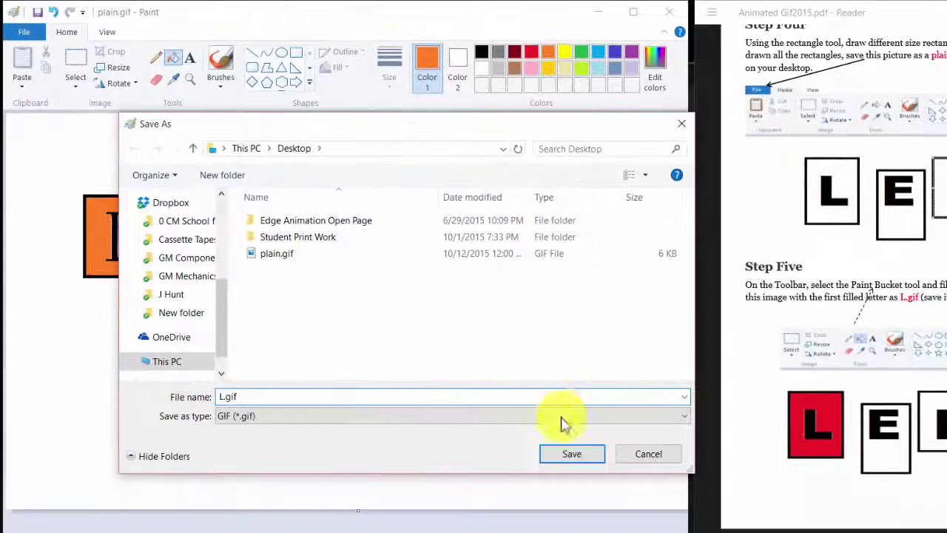
pyautogui.click(567, 456)
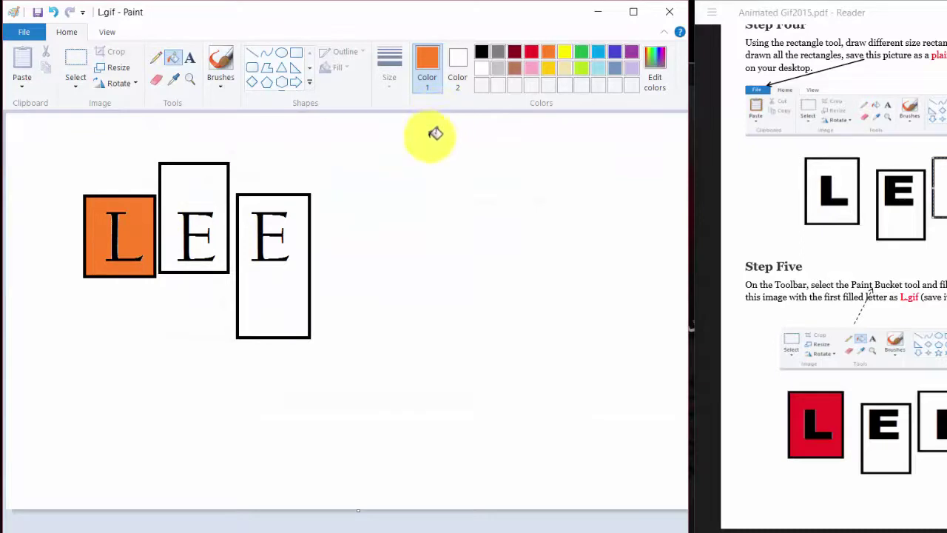
# Fill the middle E box green and save the picture as E.gif
pyautogui.click(582, 66)
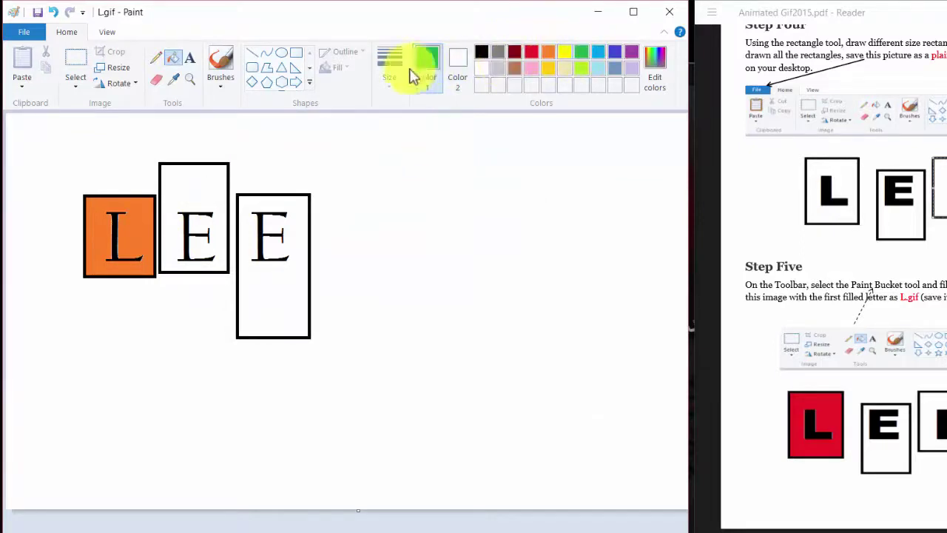
pyautogui.click(175, 60)
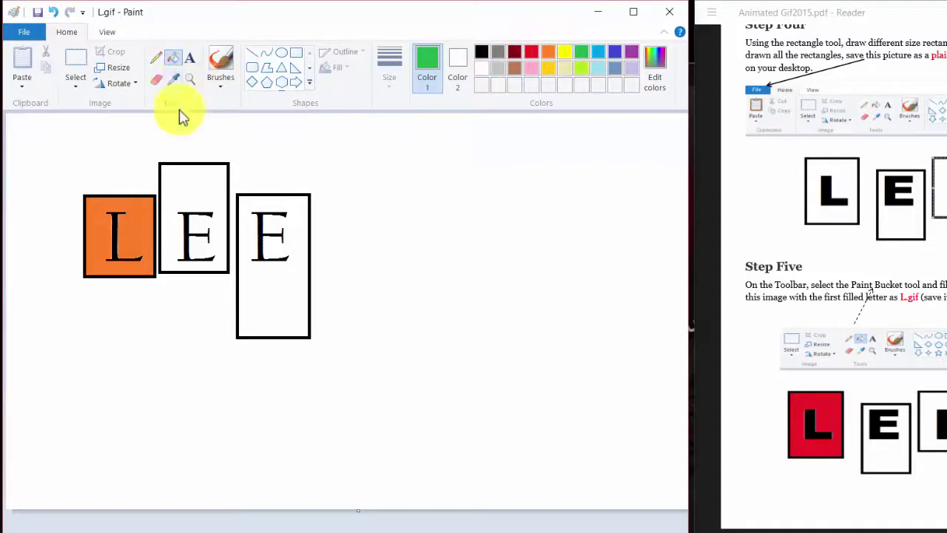
pyautogui.click(188, 186)
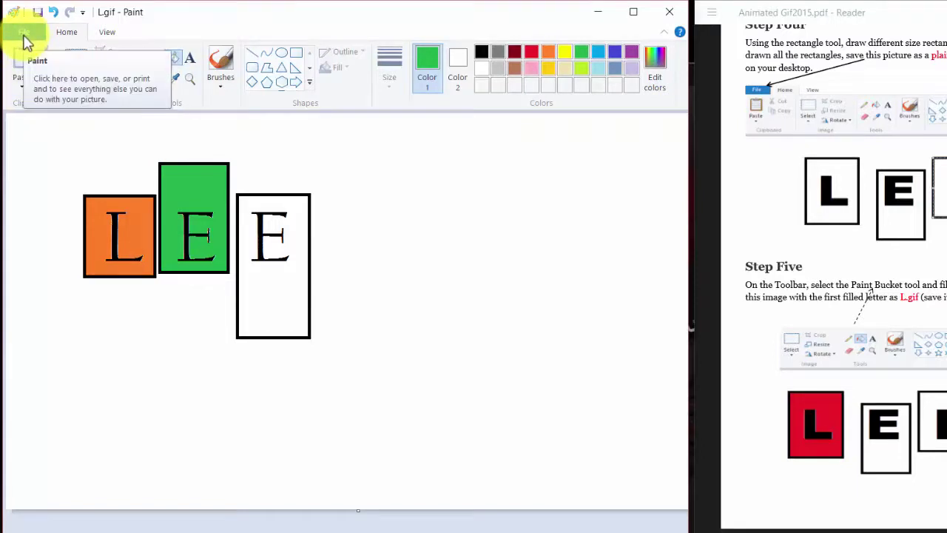
pyautogui.click(24, 37)
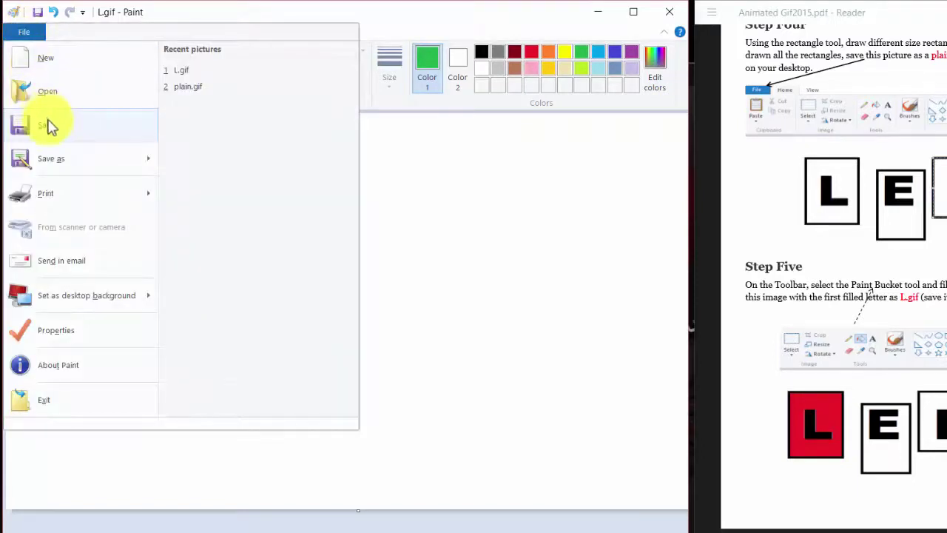
pyautogui.moveTo(70, 175)
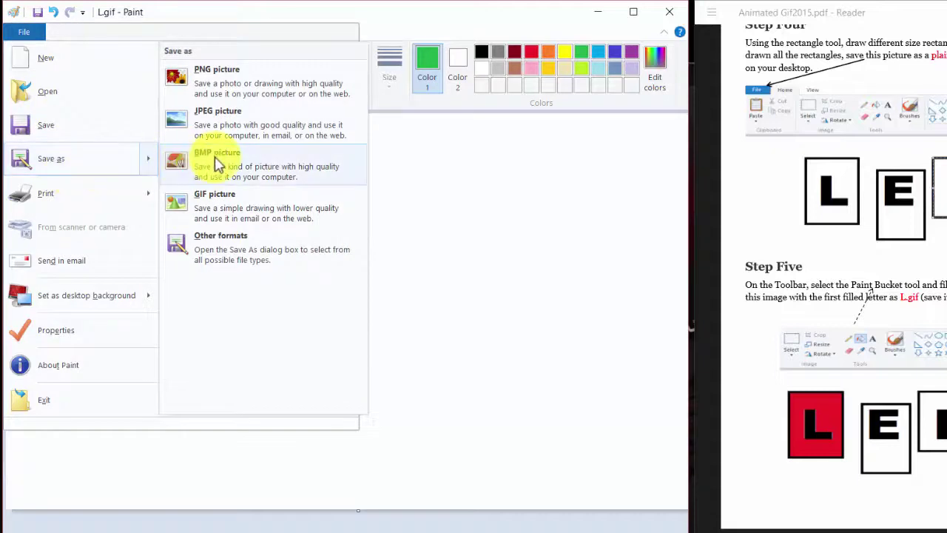
pyautogui.click(252, 215)
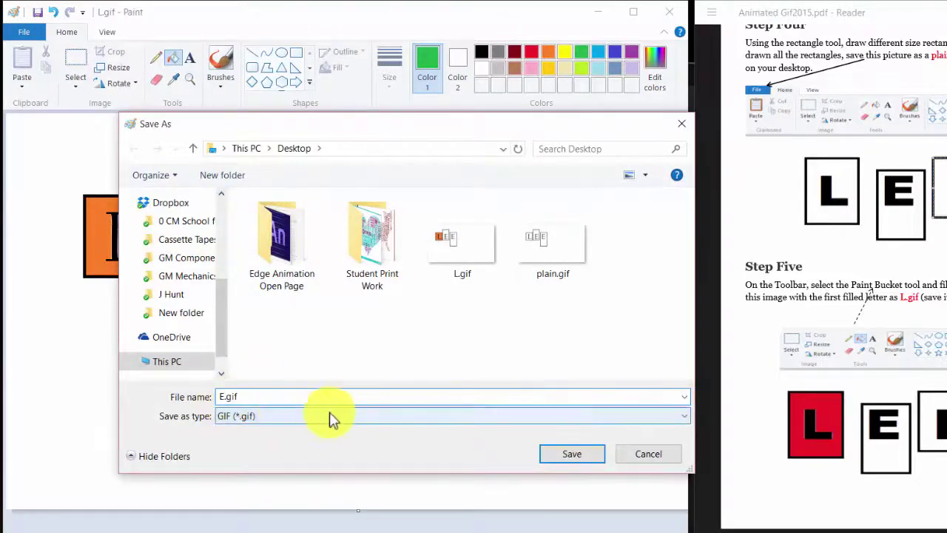
pyautogui.click(563, 454)
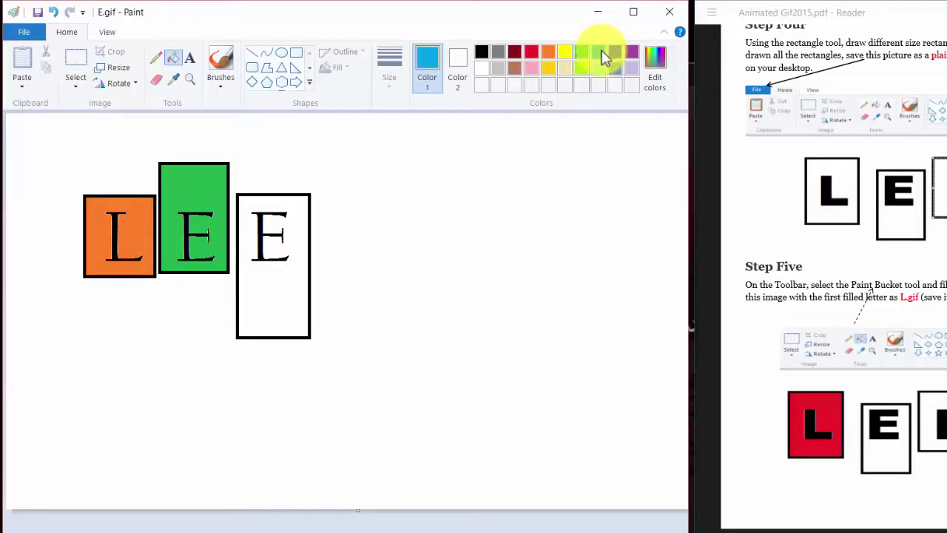
# Fill the last E box blue and save the picture as E2.gif
pyautogui.click(273, 200)
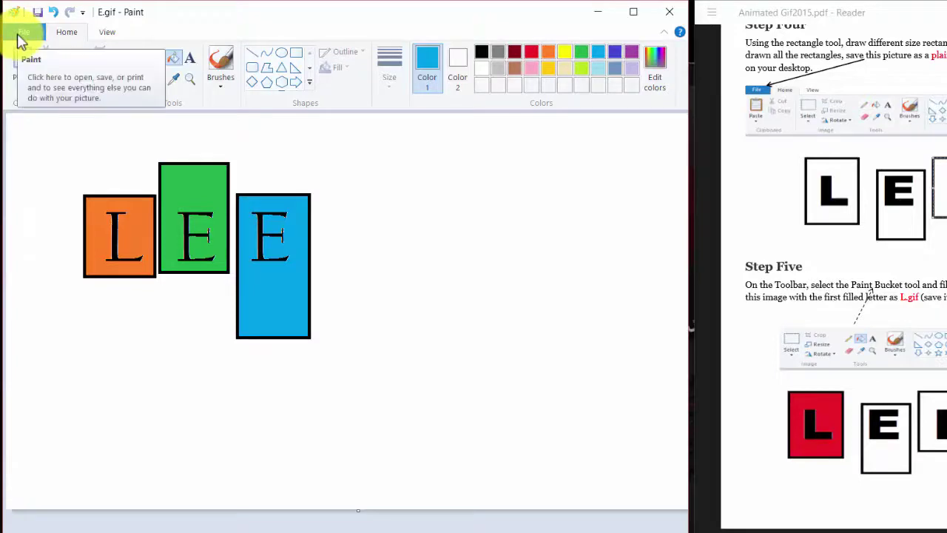
pyautogui.click(20, 39)
pyautogui.moveTo(80, 179)
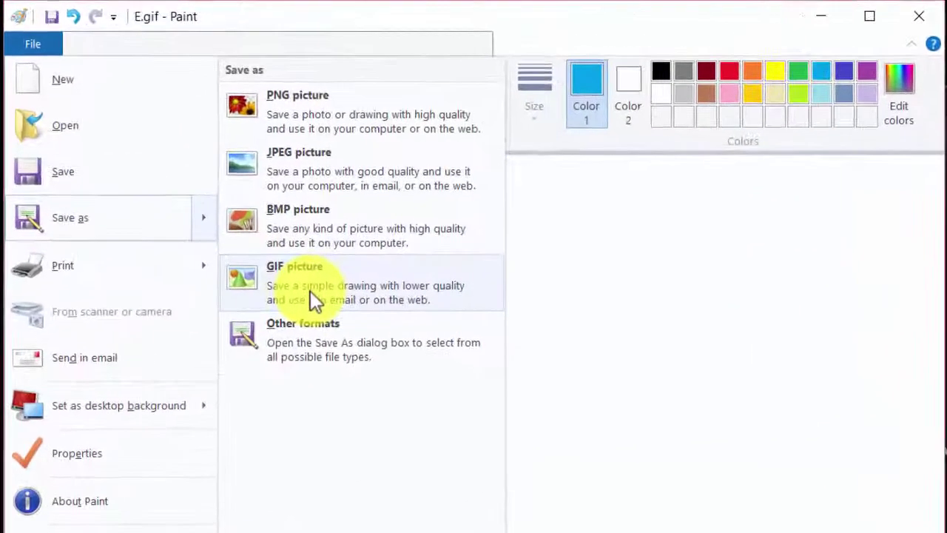
pyautogui.click(310, 291)
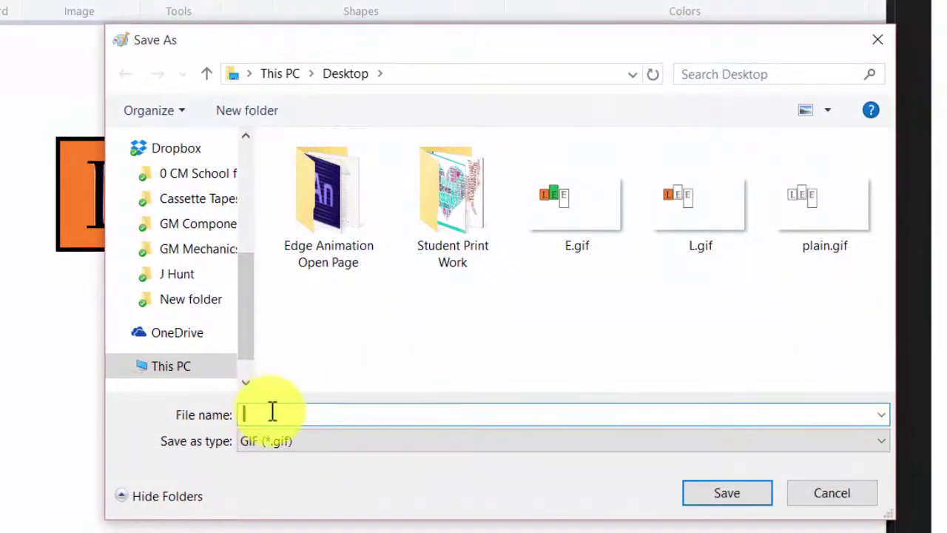
pyautogui.write('E2')
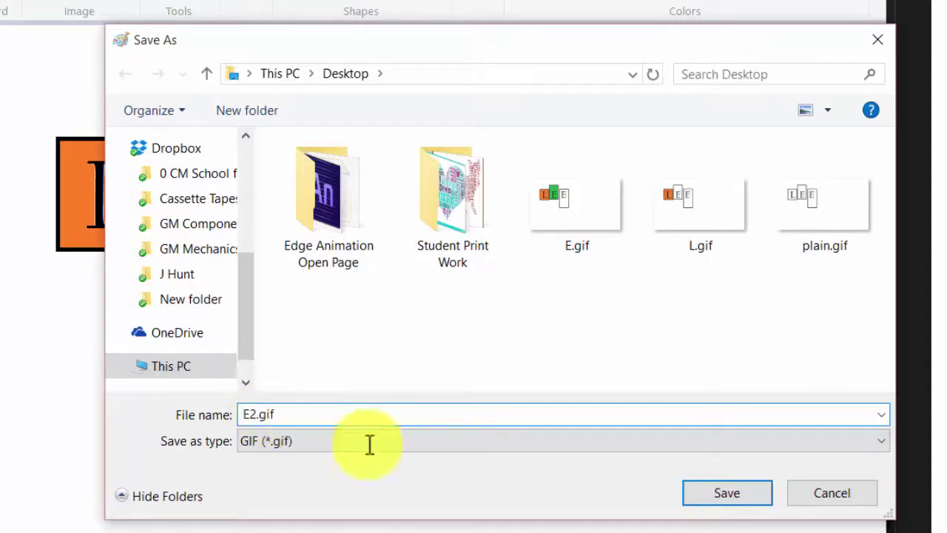
pyautogui.click(719, 492)
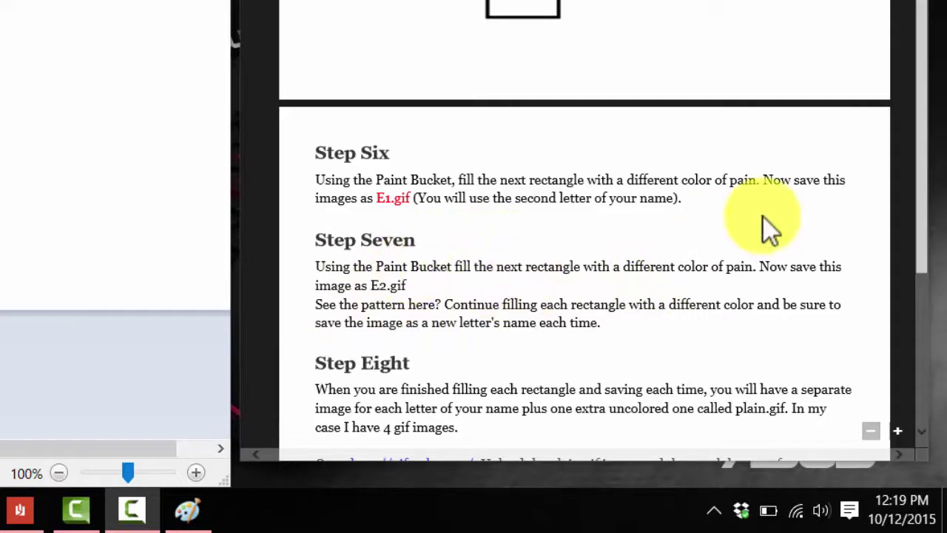
pyautogui.scroll(-2, 923, 222)
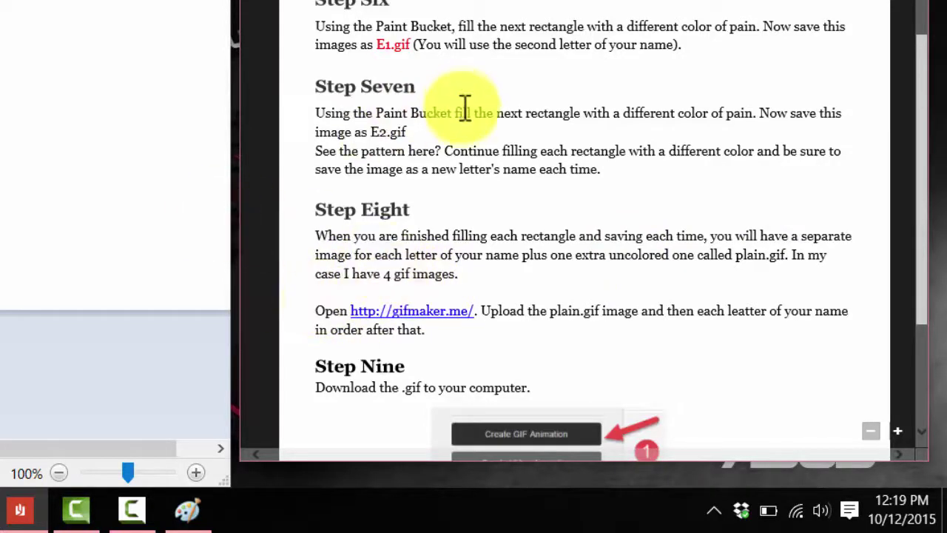
pyautogui.click(419, 314)
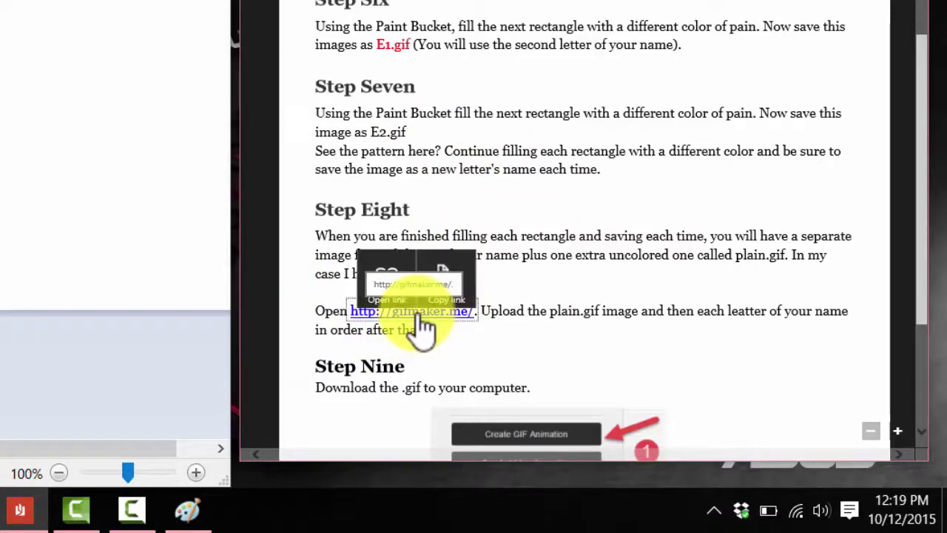
pyautogui.click(383, 264)
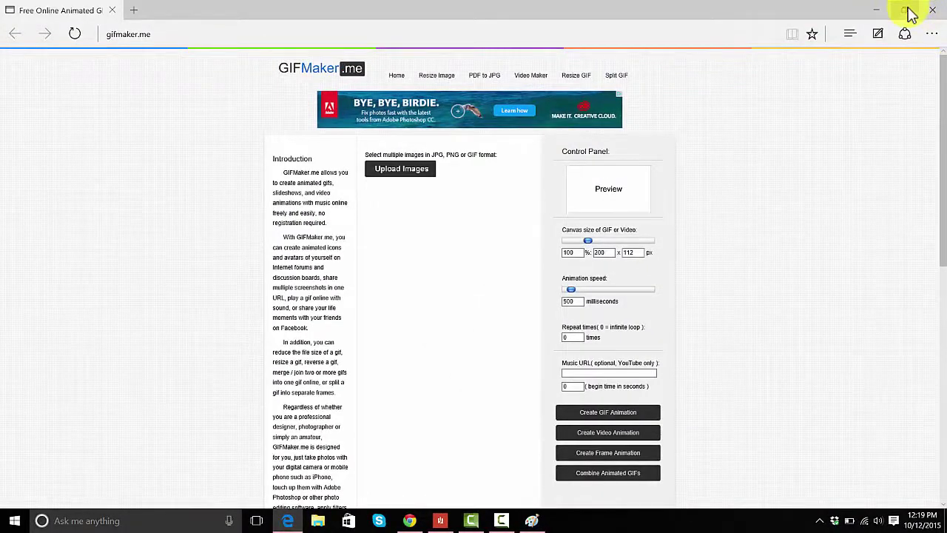
# Restore the browser, minimize the instructions, and move the browser aside to show the LEE picture
pyautogui.click(907, 11)
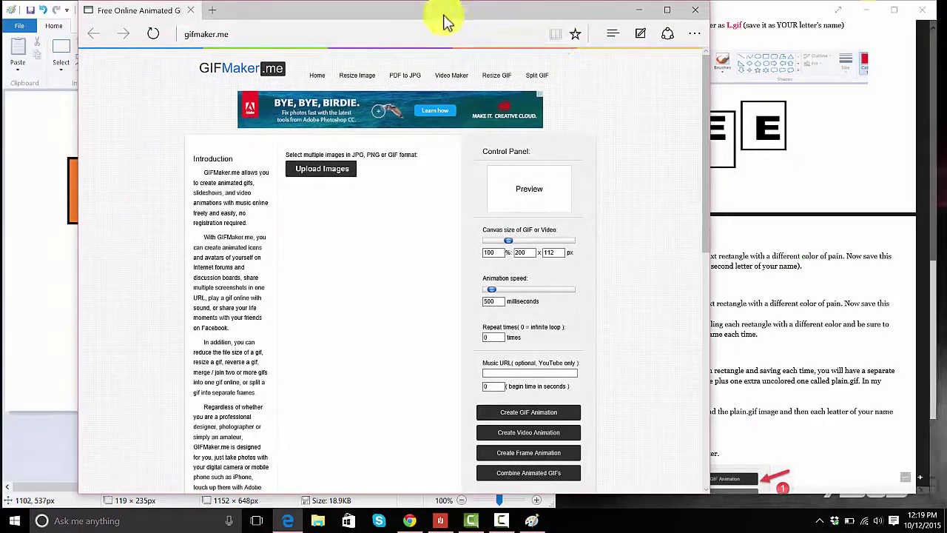
pyautogui.click(925, 18)
pyautogui.click(875, 15)
pyautogui.click(396, 15)
pyautogui.moveTo(396, 14)
pyautogui.mouseDown()
pyautogui.moveTo(621, 9)
pyautogui.moveTo(640, 37)
pyautogui.mouseUp()
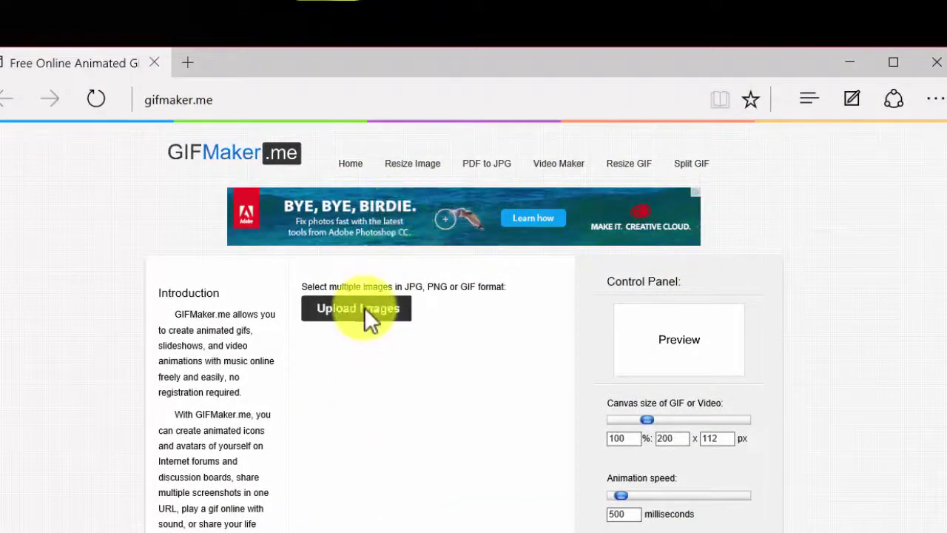
# Upload plain.gif from the Desktop as the first frame
pyautogui.click(364, 307)
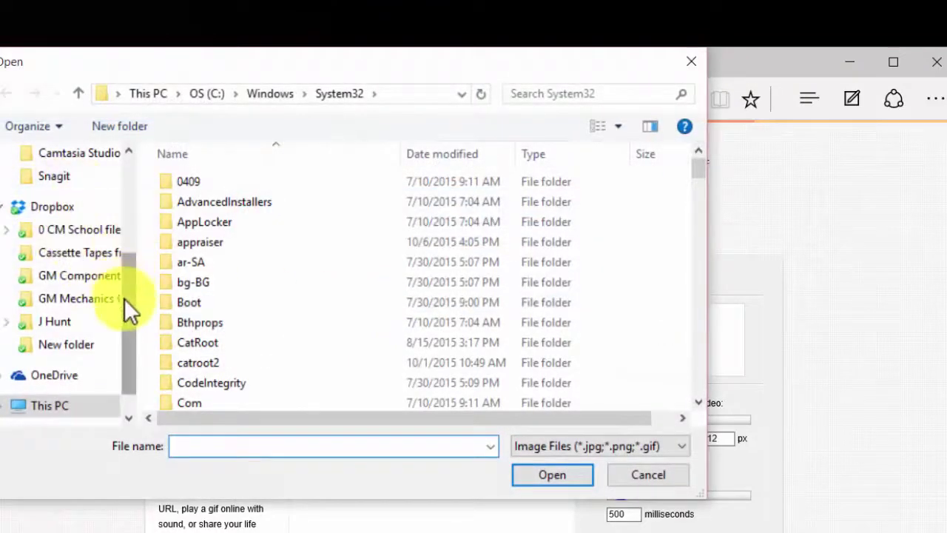
pyautogui.moveTo(126, 303); pyautogui.dragTo(10, 131)
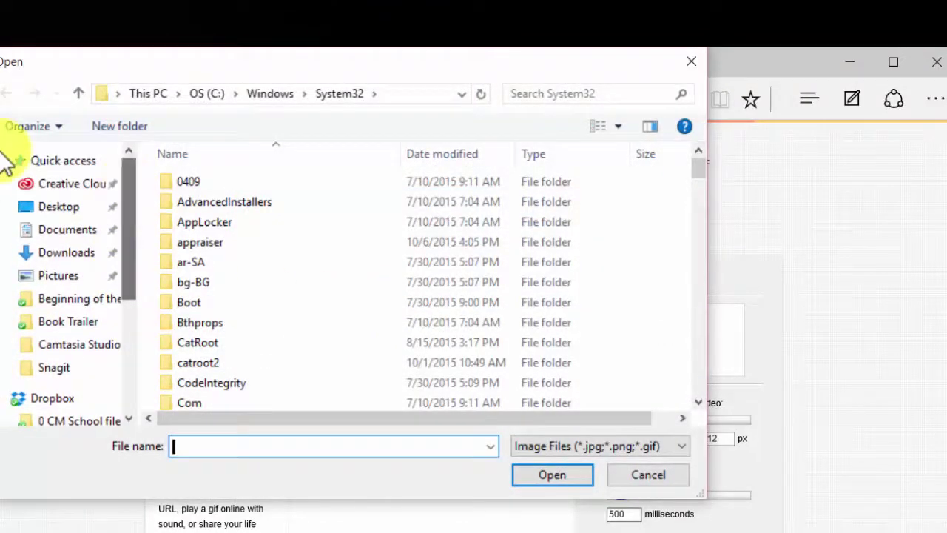
pyautogui.click(70, 209)
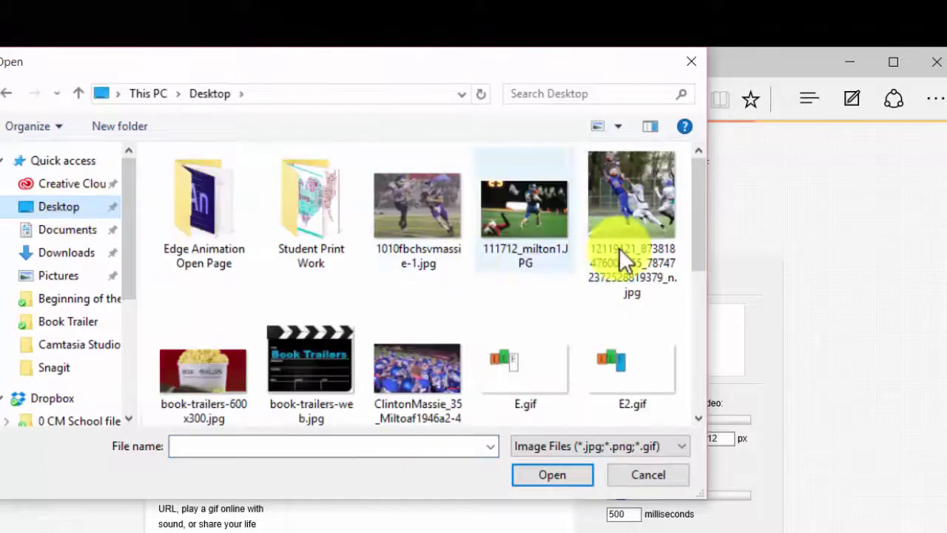
pyautogui.moveTo(697, 207); pyautogui.dragTo(715, 325)
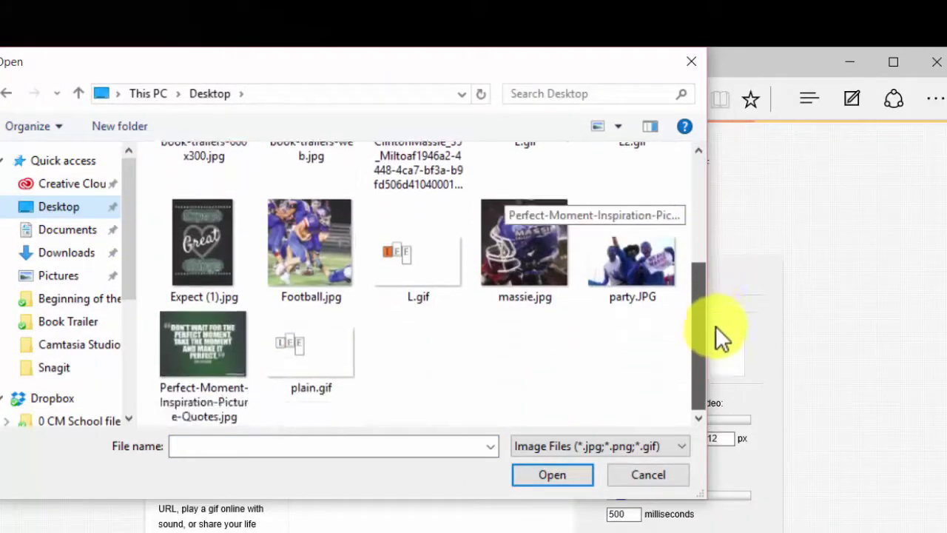
pyautogui.click(301, 348)
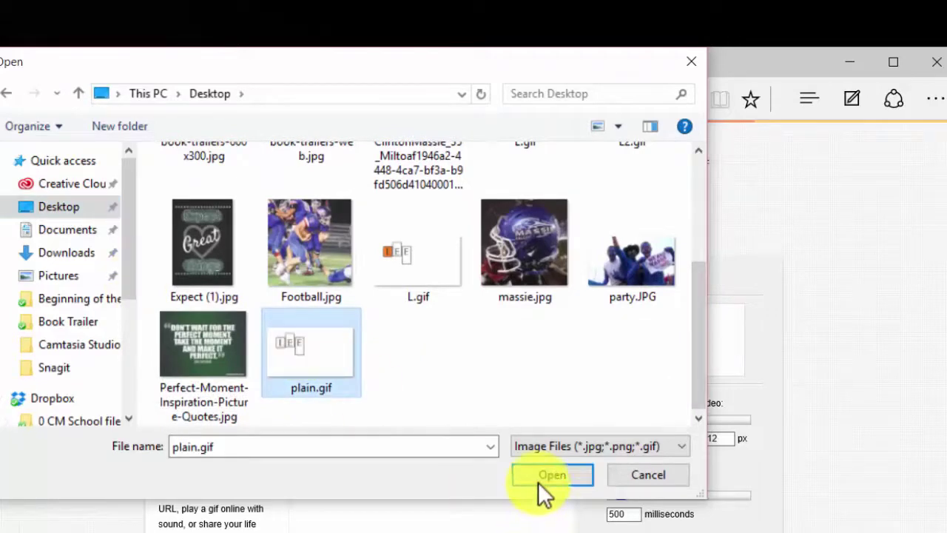
pyautogui.doubleClick(328, 391)
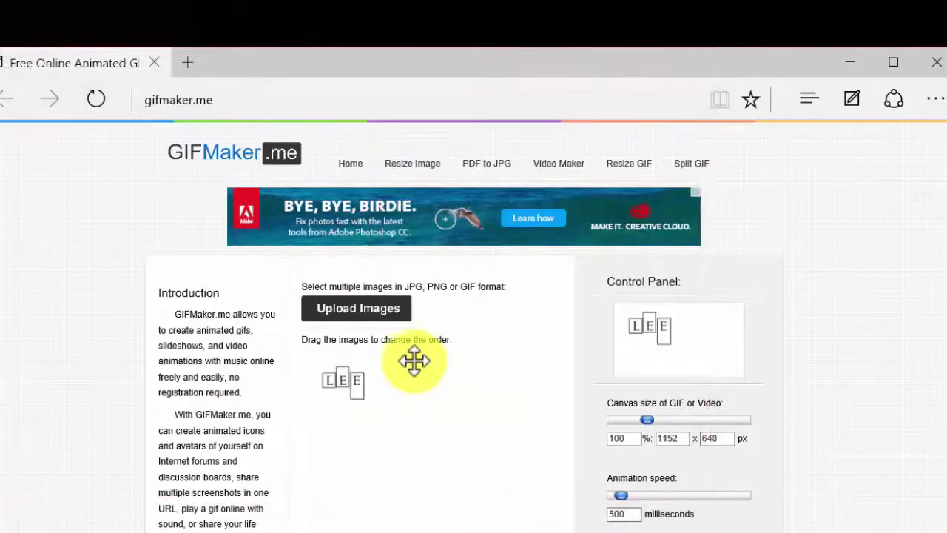
# Upload L.gif, E.gif and E2.gif as the next three frames
pyautogui.click(382, 303)
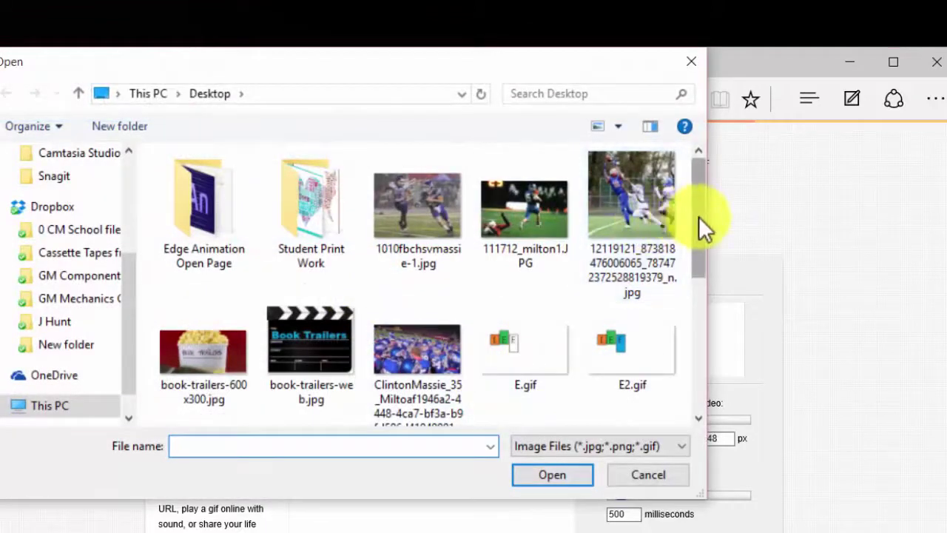
pyautogui.moveTo(698, 216); pyautogui.dragTo(695, 298)
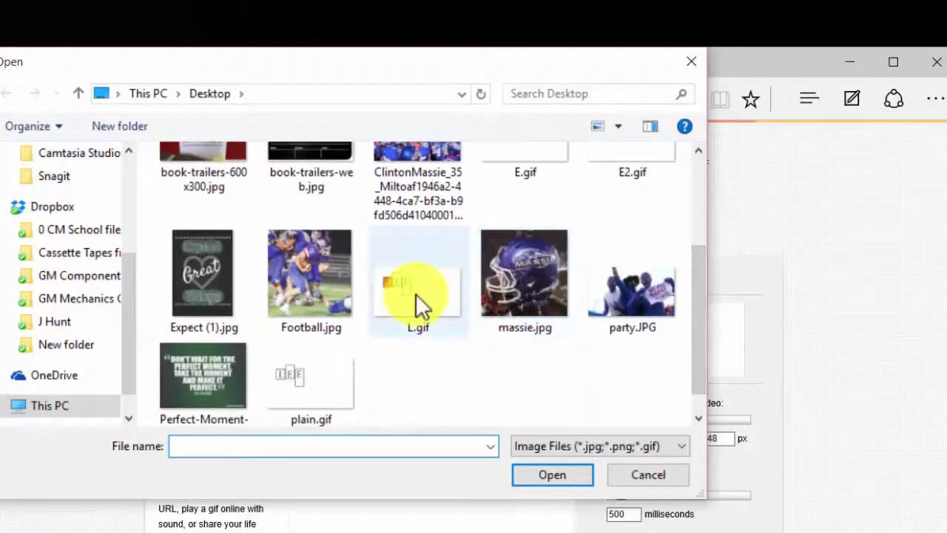
pyautogui.click(416, 293)
pyautogui.click(539, 477)
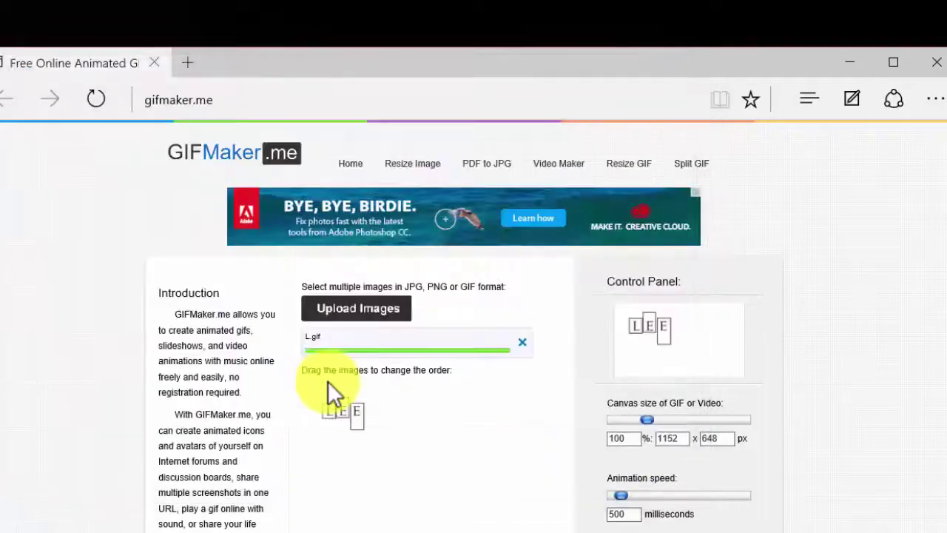
pyautogui.click(369, 302)
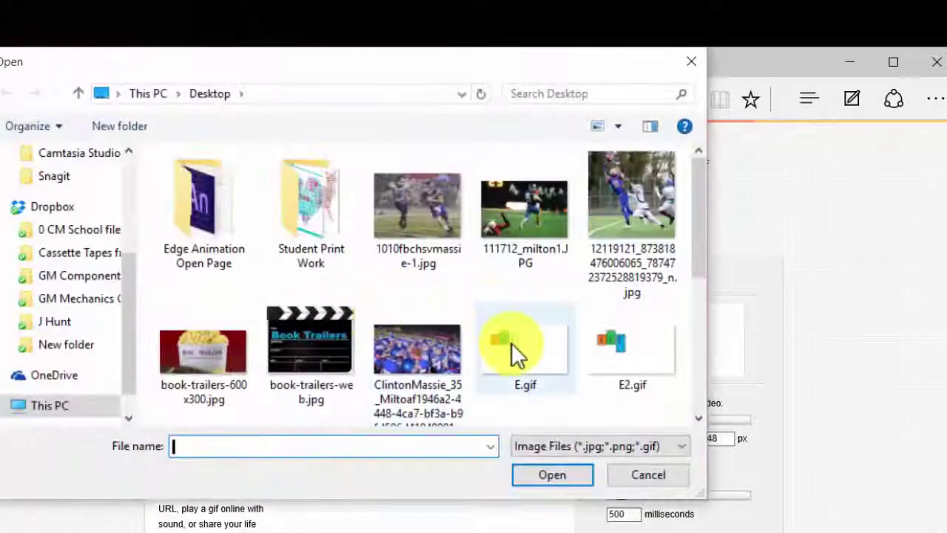
pyautogui.click(511, 344)
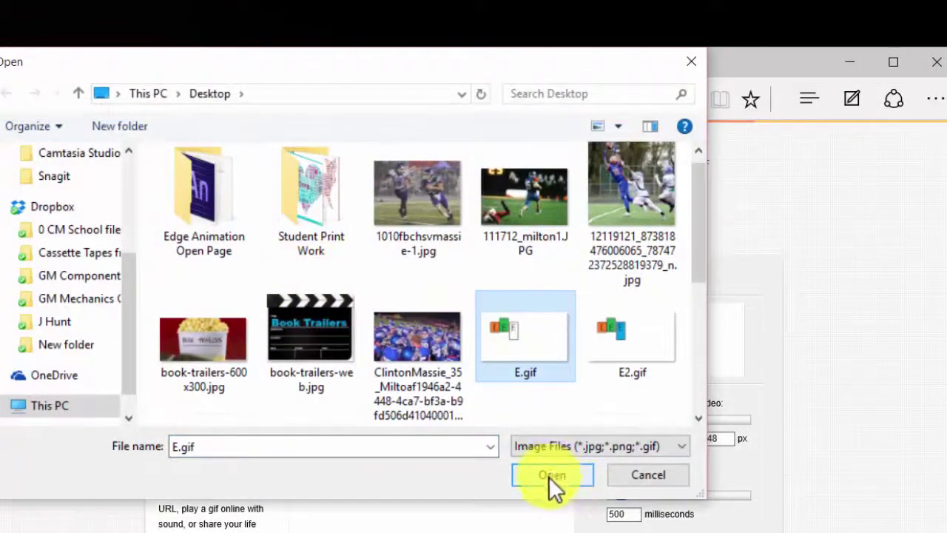
pyautogui.click(551, 475)
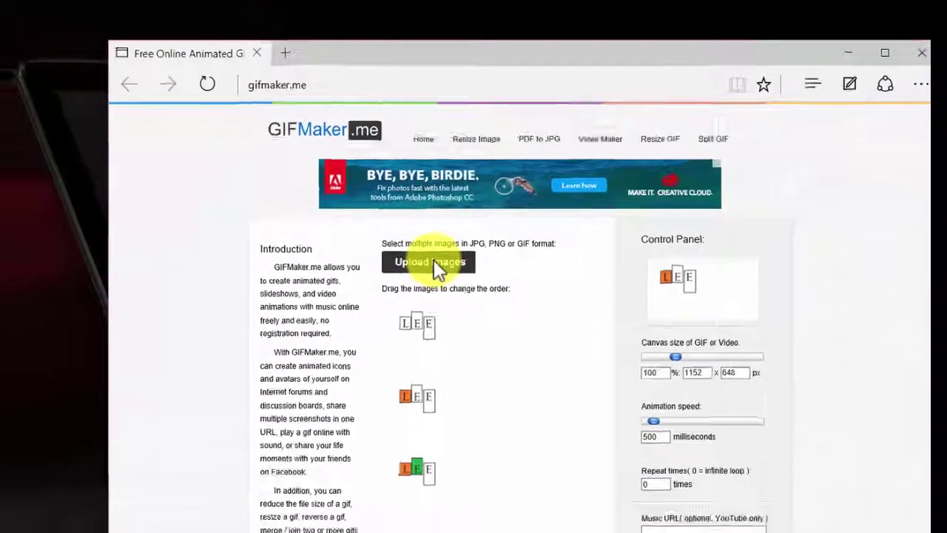
pyautogui.click(367, 311)
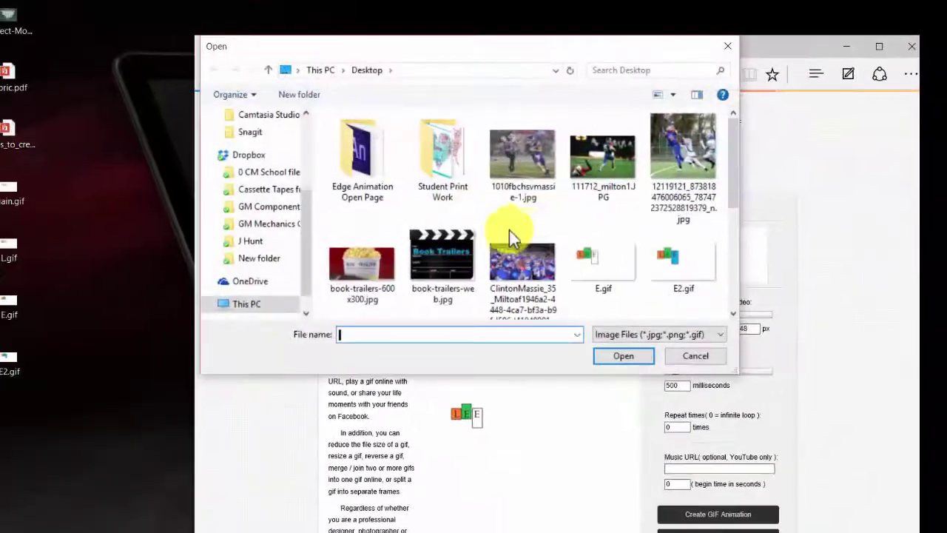
pyautogui.click(681, 255)
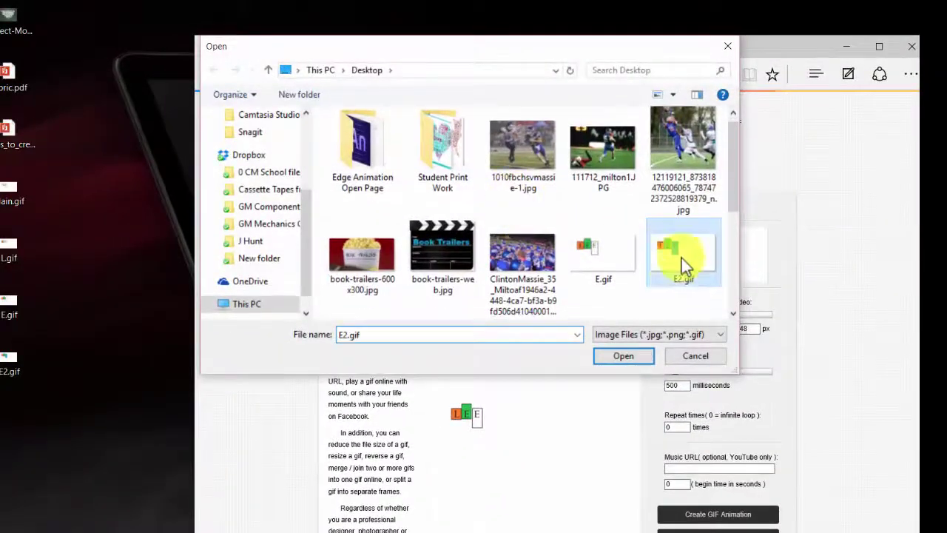
pyautogui.click(630, 354)
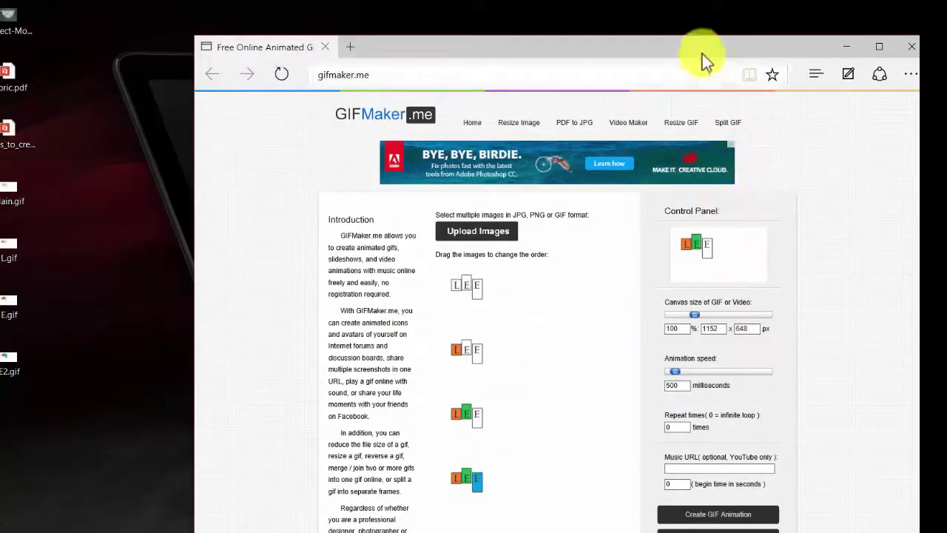
pyautogui.moveTo(700, 53); pyautogui.dragTo(591, 26)
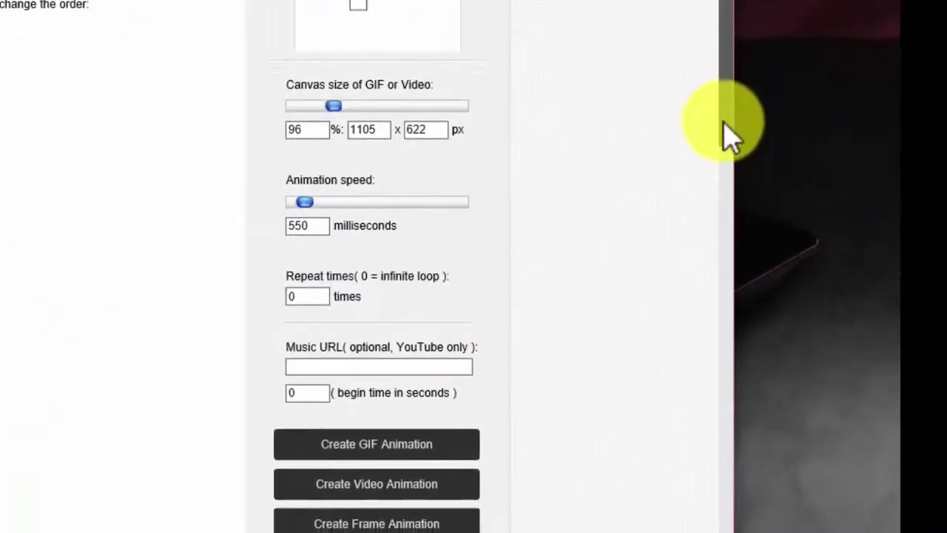
# Create the GIF animation with canvas 96% (1105 x 622 px) and speed 550 ms
pyautogui.moveTo(729, 141); pyautogui.dragTo(719, 205)
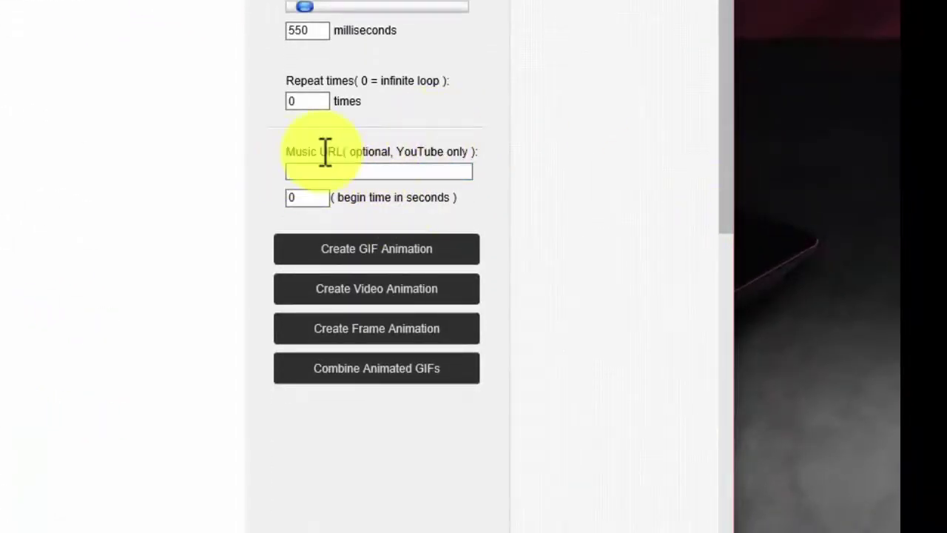
pyautogui.click(378, 255)
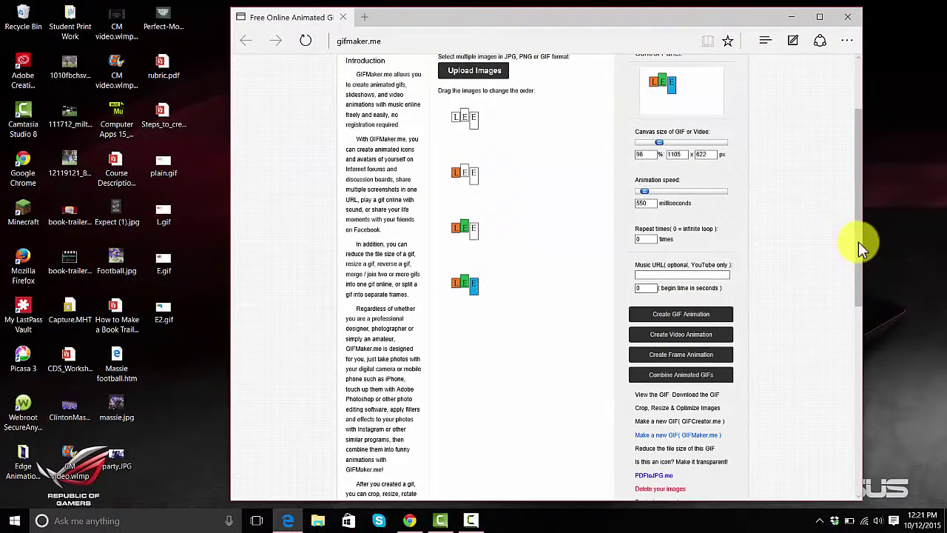
# Download the GIF as output_NRzlRk.gif and open its folder from Edge's downloads
pyautogui.moveTo(857, 241); pyautogui.dragTo(857, 254)
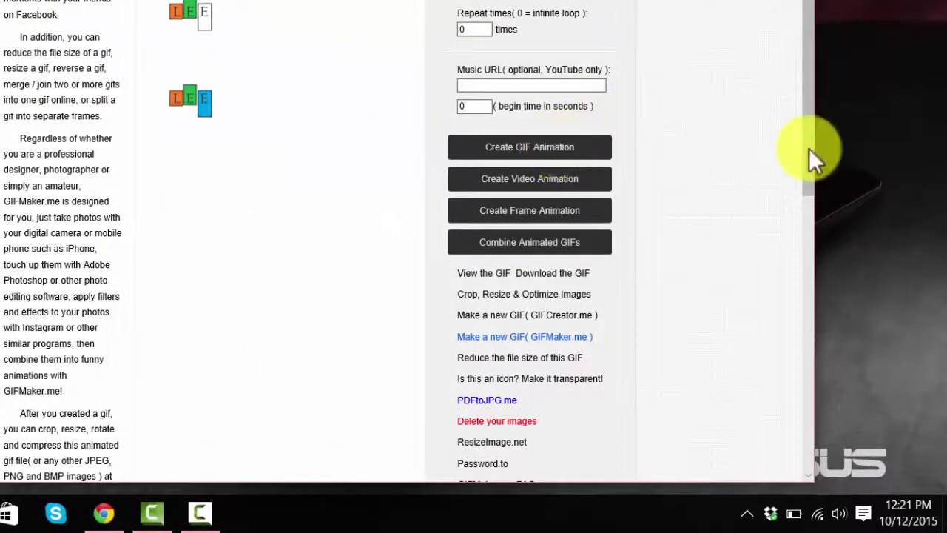
pyautogui.moveTo(809, 146); pyautogui.dragTo(812, 179)
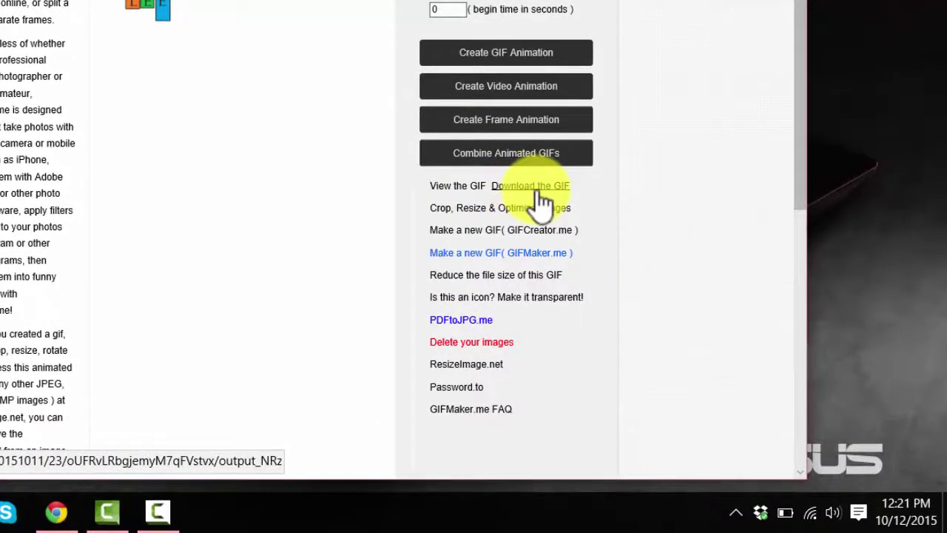
pyautogui.click(539, 190)
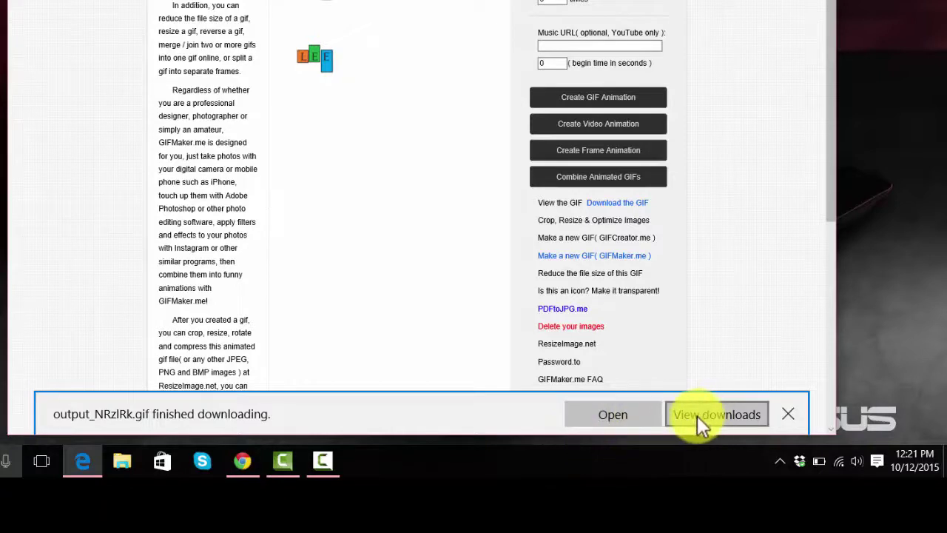
pyautogui.click(698, 416)
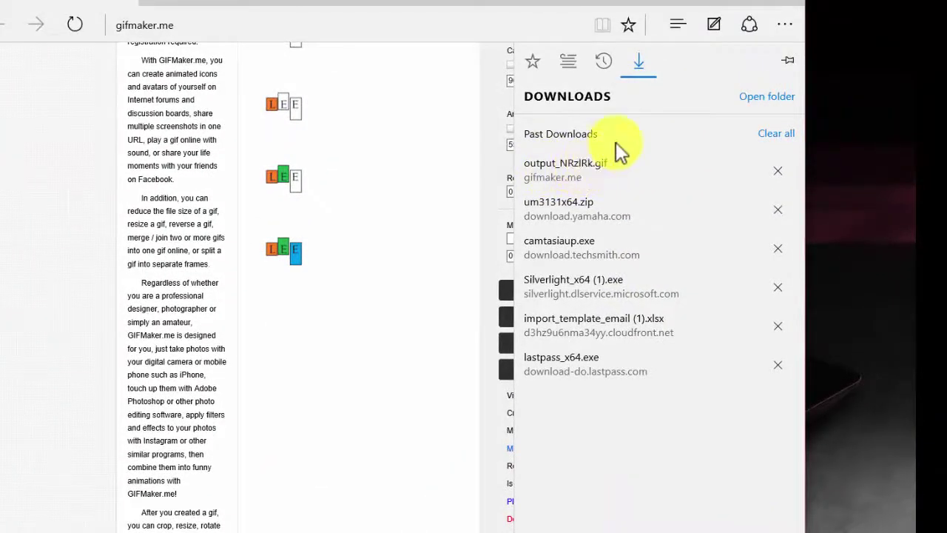
pyautogui.click(769, 98)
# Search the Downloads folder in File Explorer for the 'output' GIF
pyautogui.click(732, 3)
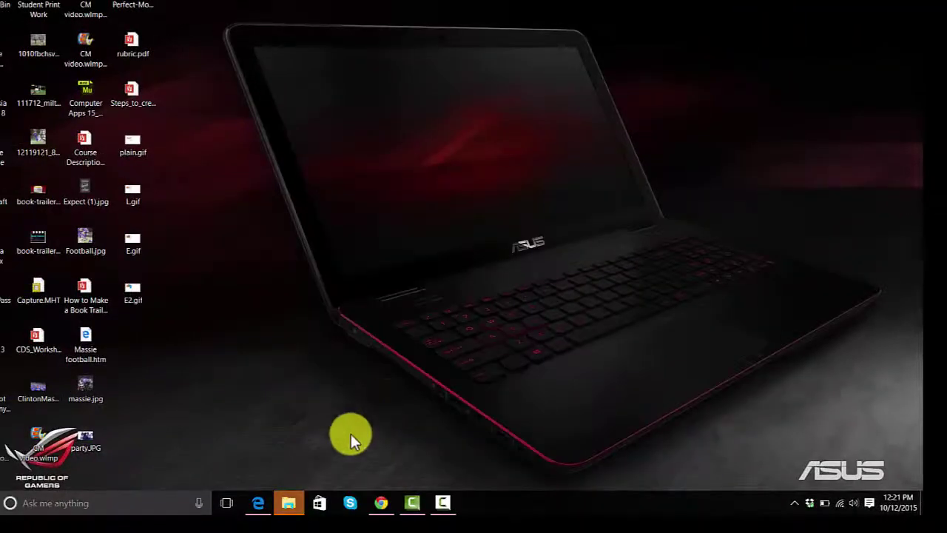
pyautogui.click(288, 502)
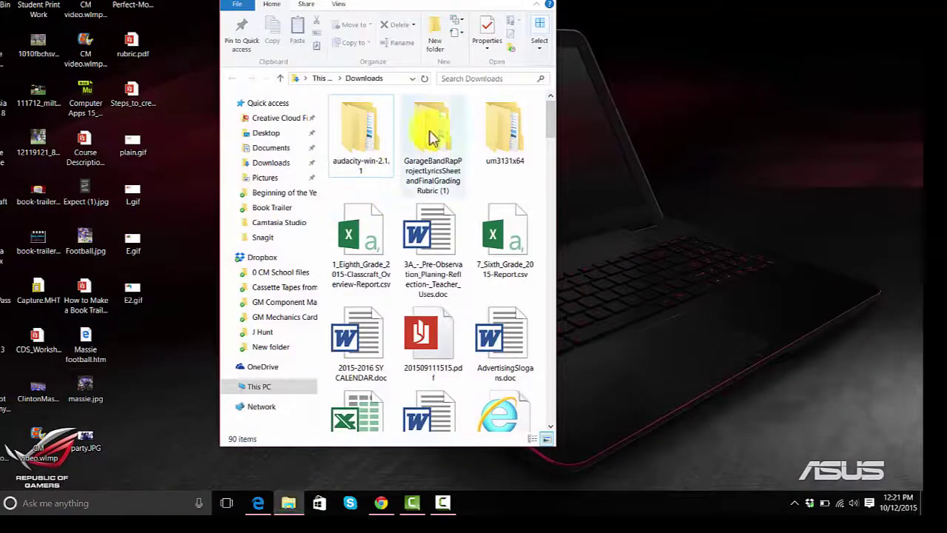
pyautogui.click(498, 79)
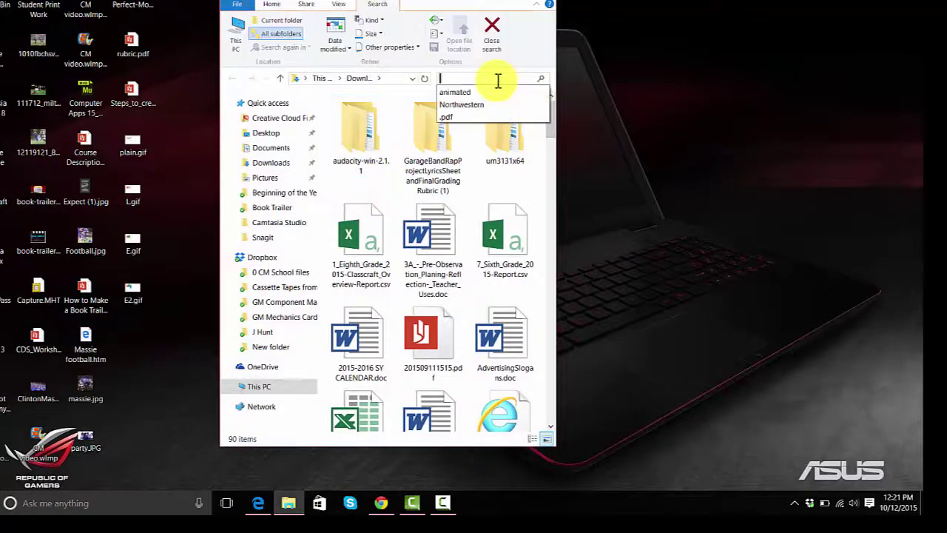
pyautogui.write('output')
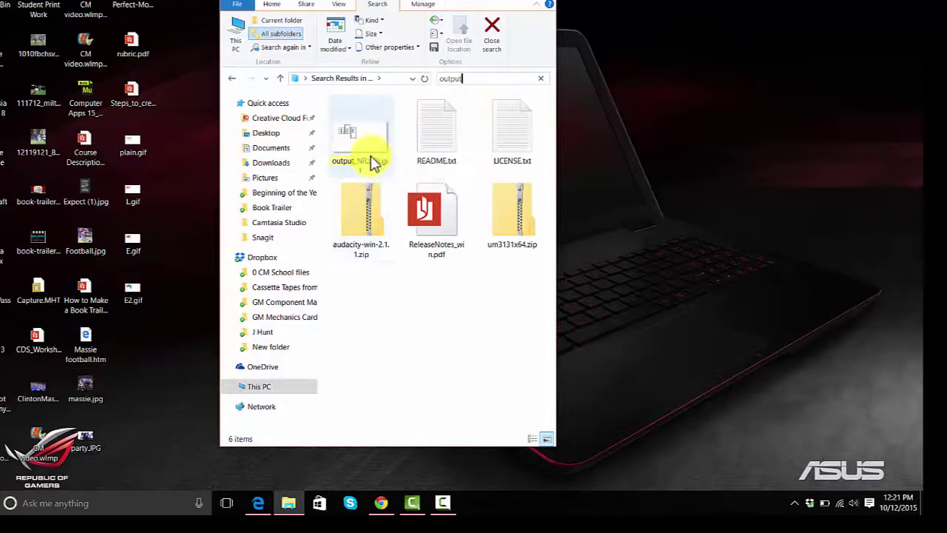
# Move output_NRzlRk.gif onto the desktop and bring up its Open with app list
pyautogui.moveTo(370, 158); pyautogui.dragTo(655, 157)
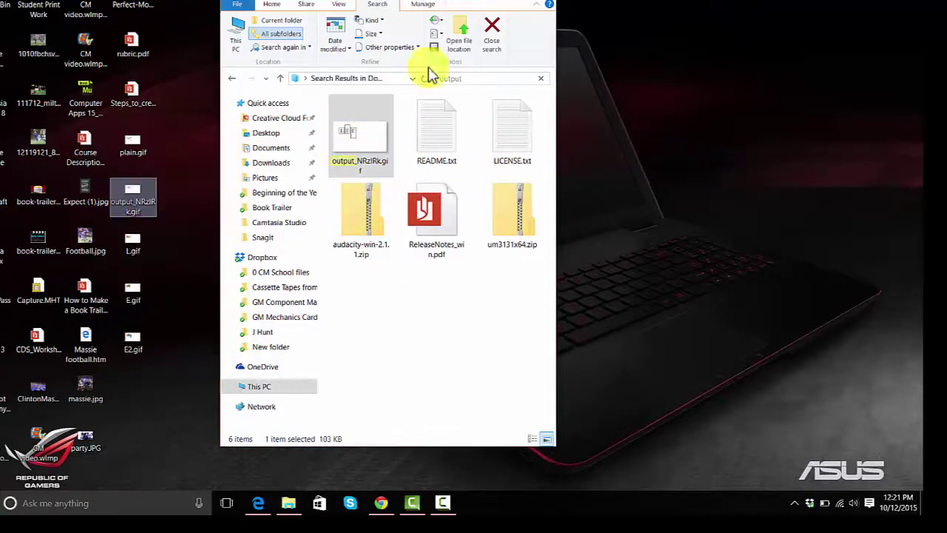
pyautogui.click(181, 285)
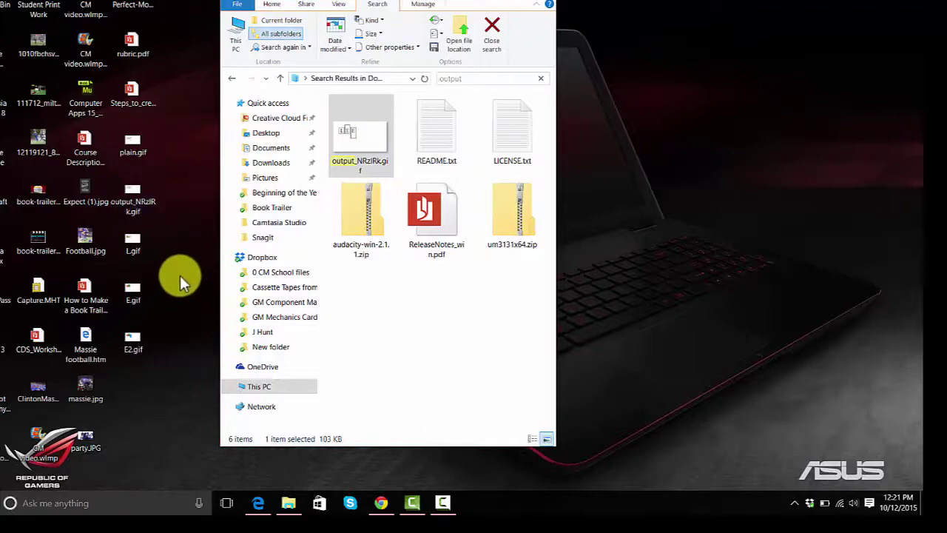
pyautogui.rightClick(129, 196)
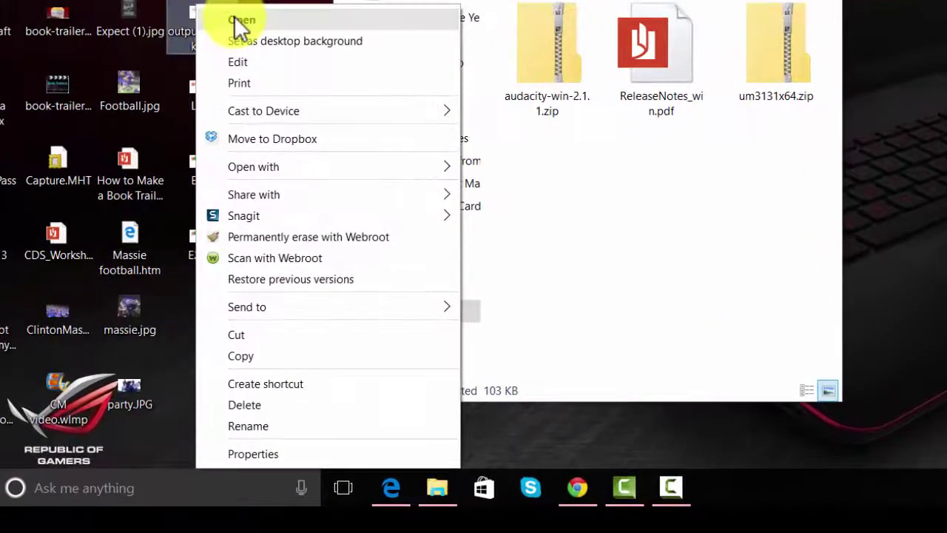
pyautogui.moveTo(273, 166)
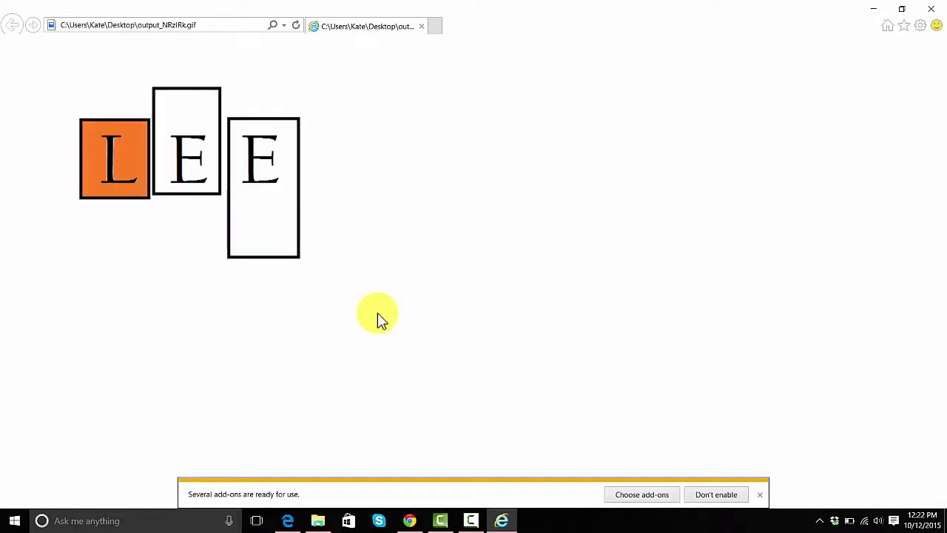
# Dismiss the add-ons bar and close Internet Explorer after viewing the LEE animation
pyautogui.click(759, 495)
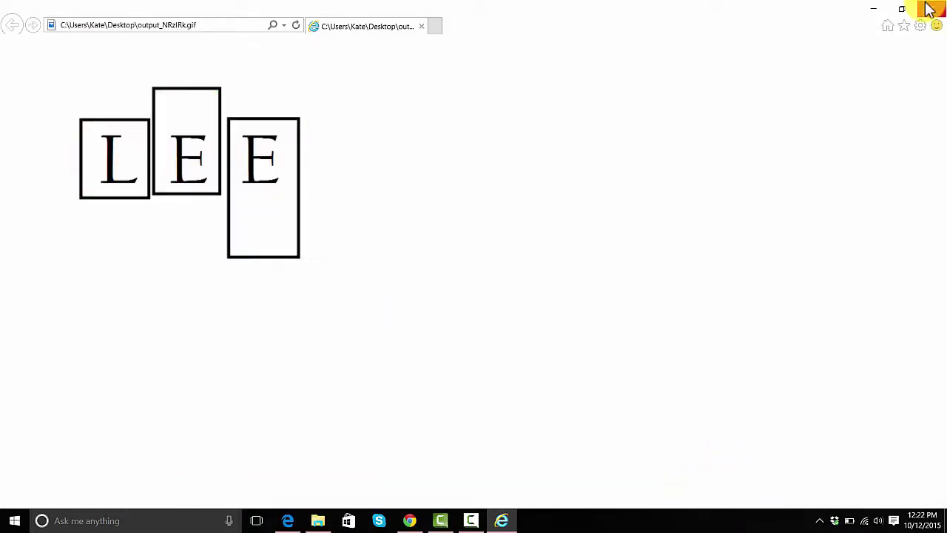
pyautogui.click(931, 9)
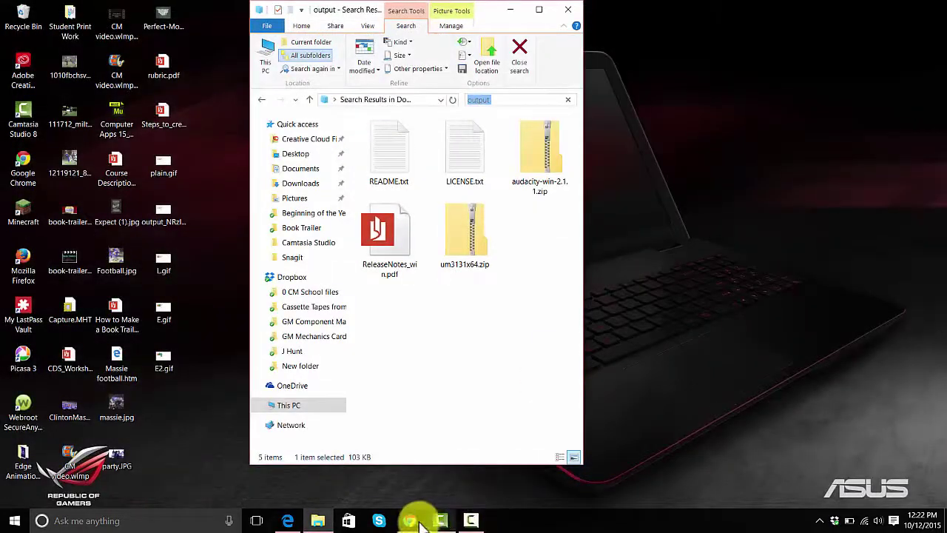
# Switch to Chrome's Computer Apps 6th Grade 8th period class stream
pyautogui.click(411, 520)
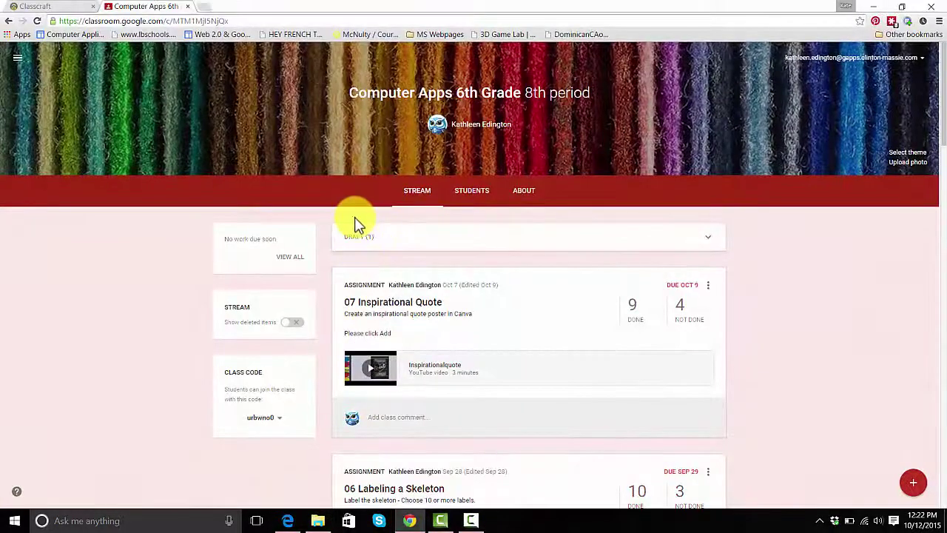